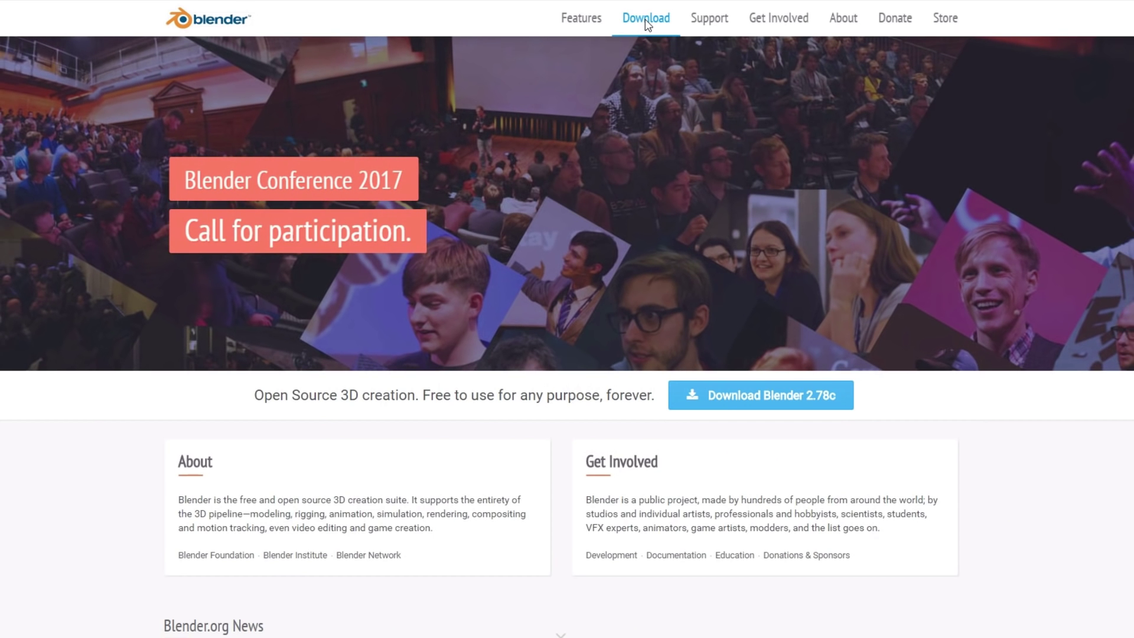
- On blender.org, go to Download and open the Bleeding Edge daily builds page
click(646, 19)
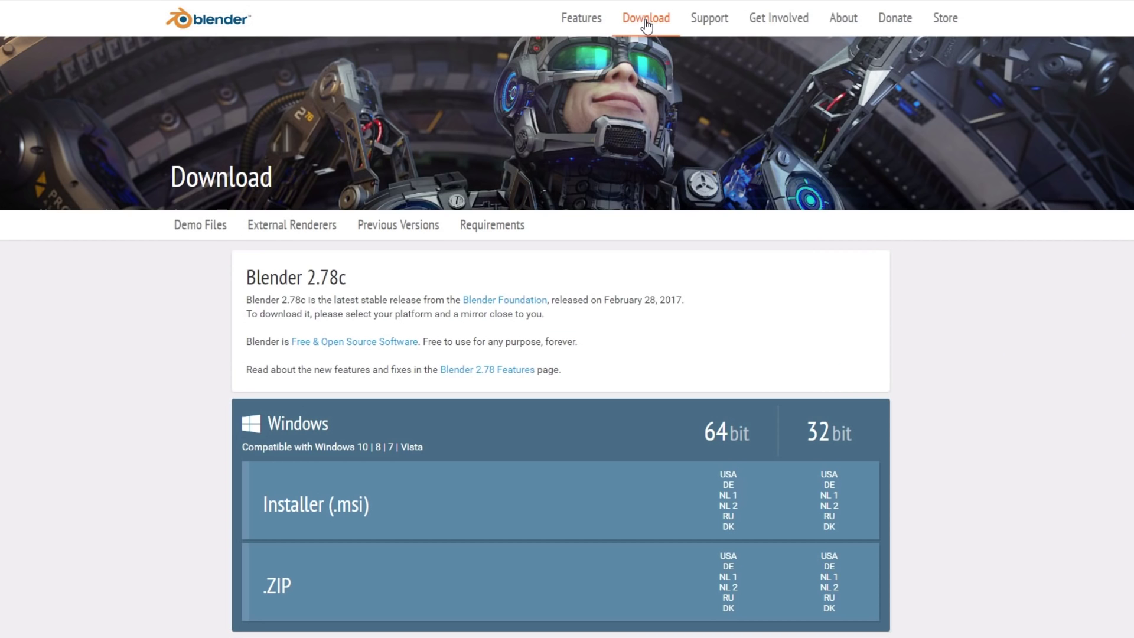
scroll(525, 354, down, 10)
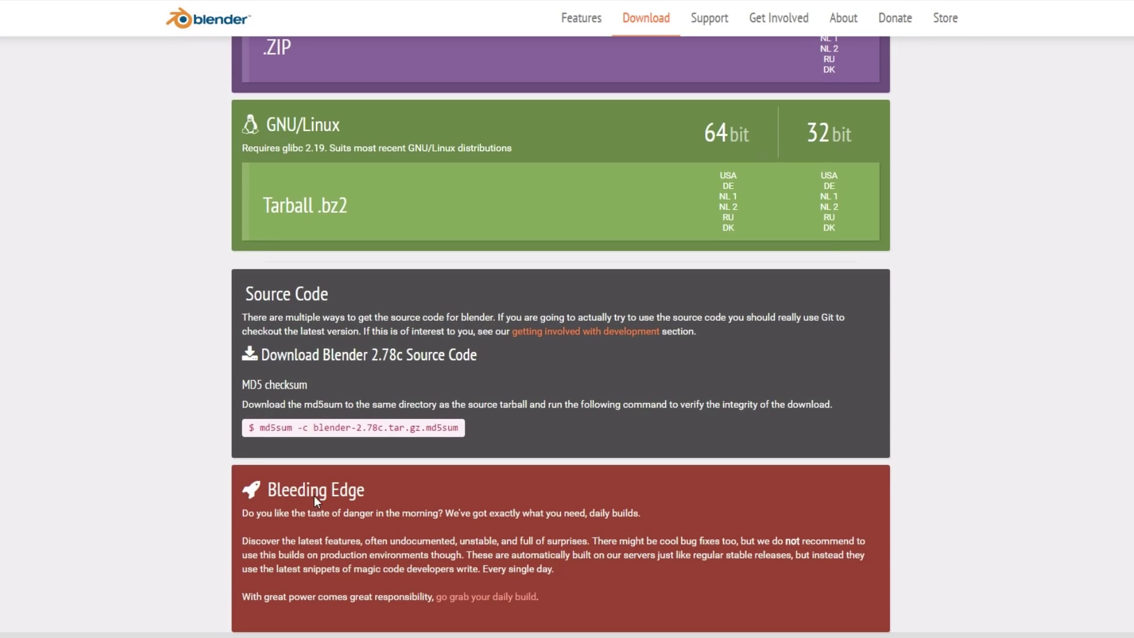
click(474, 596)
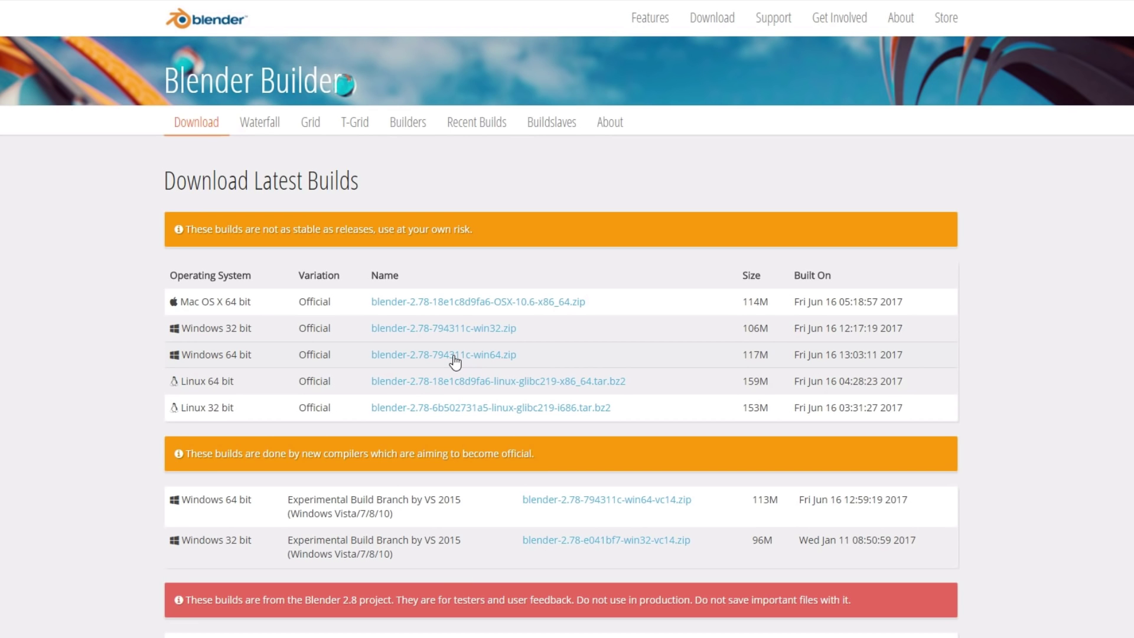
- Scroll the Download Latest Builds list down to the Windows 64-bit zip
scroll(455, 362, down, 1)
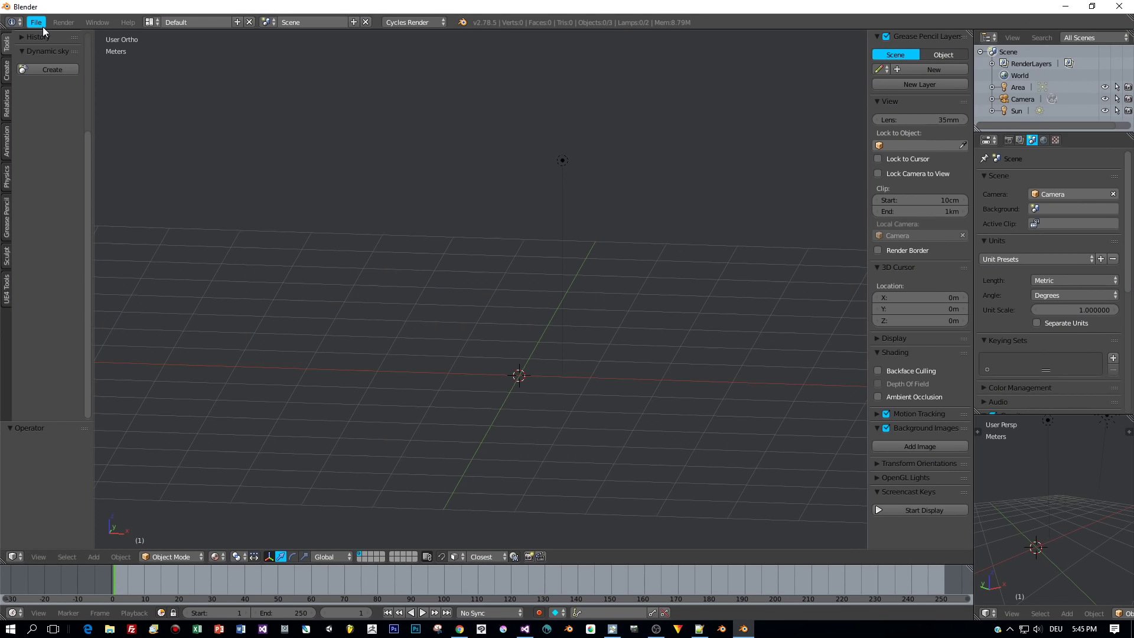
- Import HelmetMeshTriCentered.obj as Wavefront (.obj) and scale the helmet down
click(42, 26)
mouse_move(65, 260)
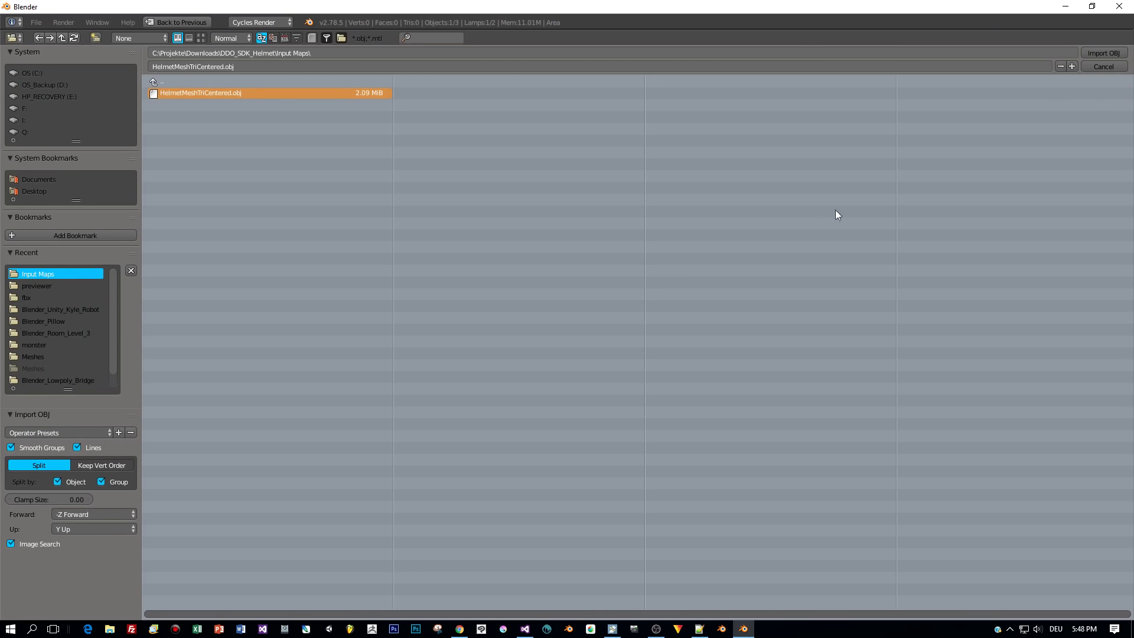
click(1105, 53)
key(s)
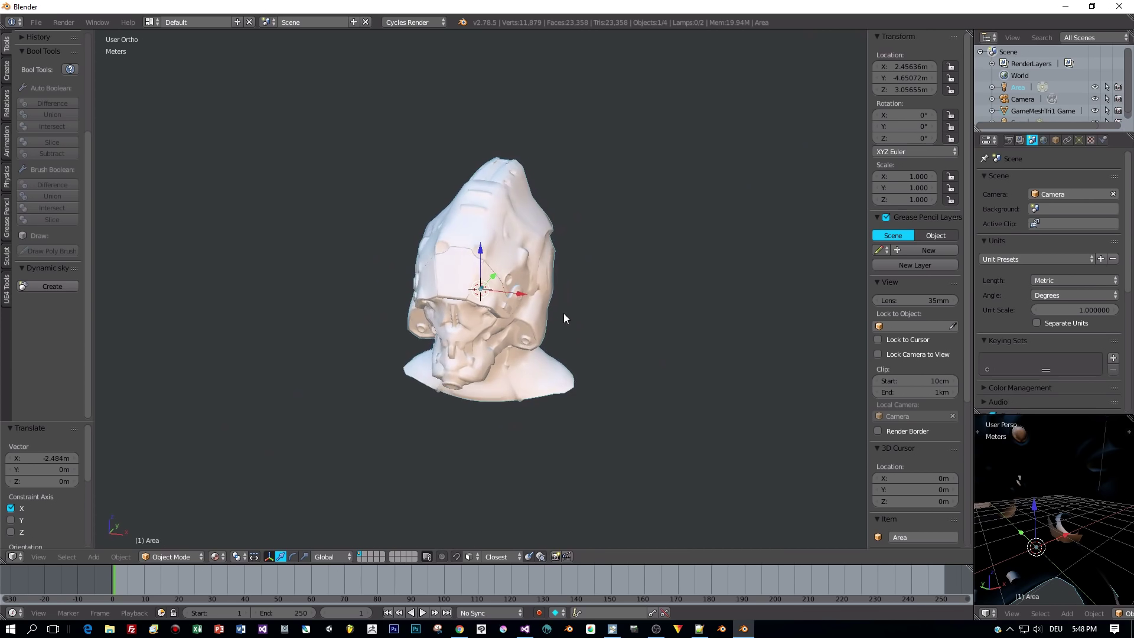
click(494, 315)
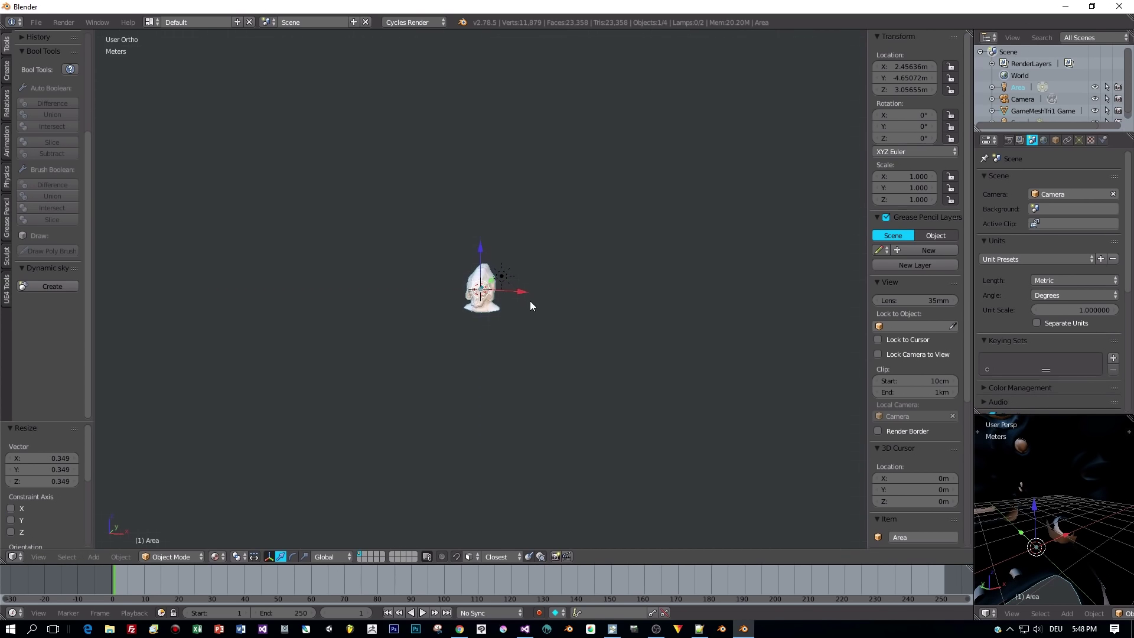
- Align the camera to the current view so it frames the helmet
key(ctrl+alt+KP_0)
key(KP_0)
key(KP_0)
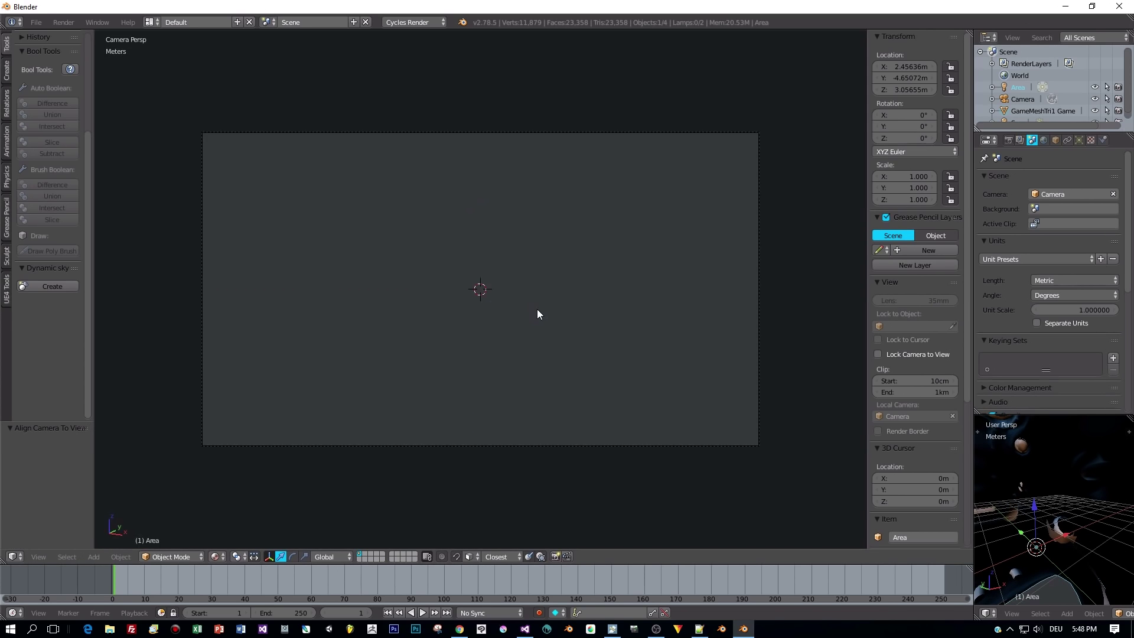
key(KP_0)
key(ctrl+z)
key(ctrl+alt+KP_0)
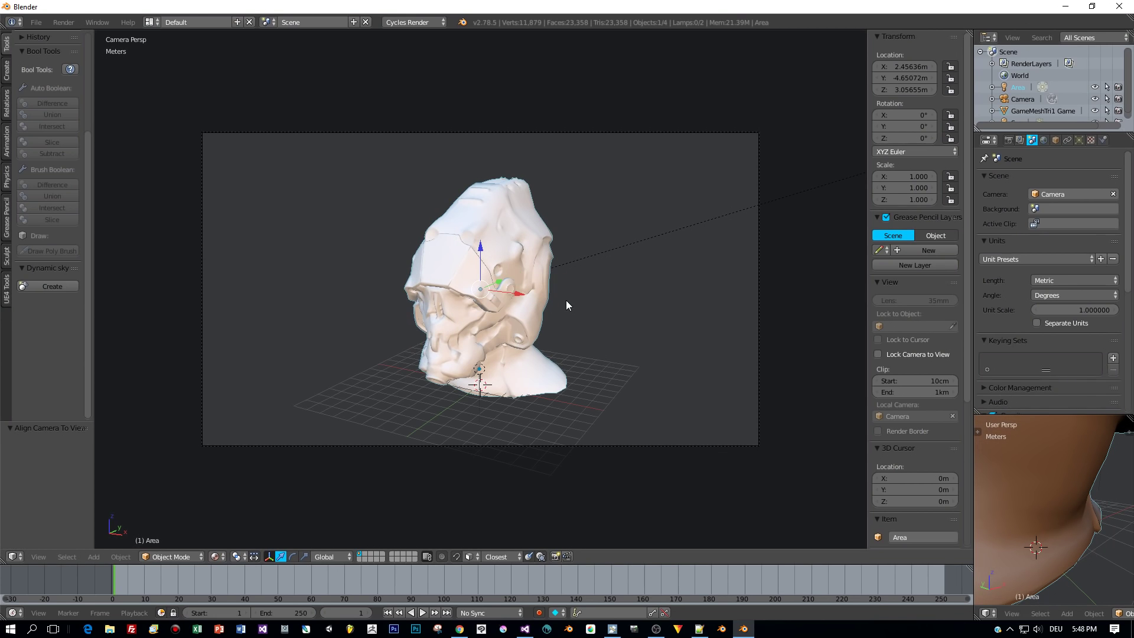
- Set the viewport shading to Rendered, then switch it to Material
click(212, 558)
click(241, 499)
click(218, 557)
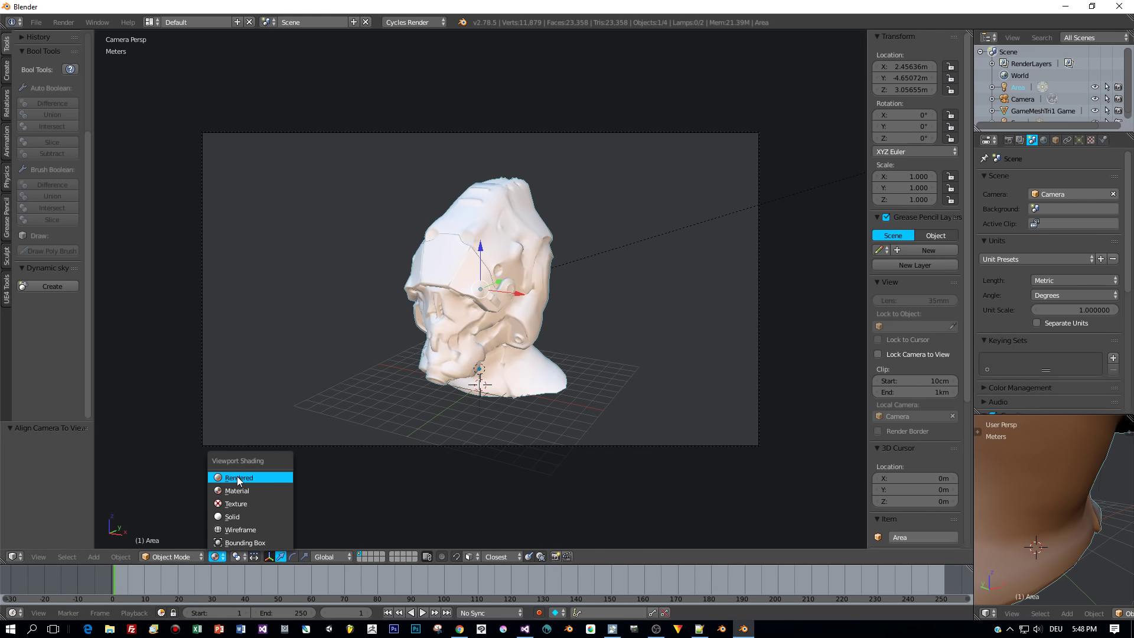
click(237, 479)
click(215, 557)
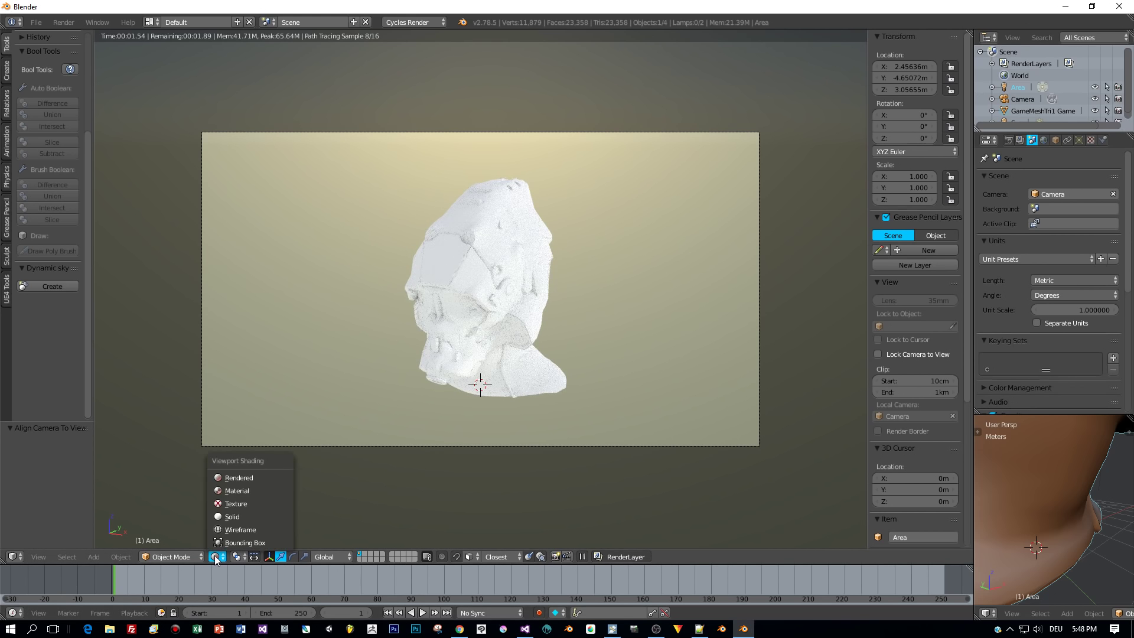
click(260, 491)
- Split off a Node Editor area beside the 3D view and create a new material for the helmet
mouse_move(548, 339)
middle_down()
mouse_move(571, 314)
mouse_move(347, 295)
middle_up()
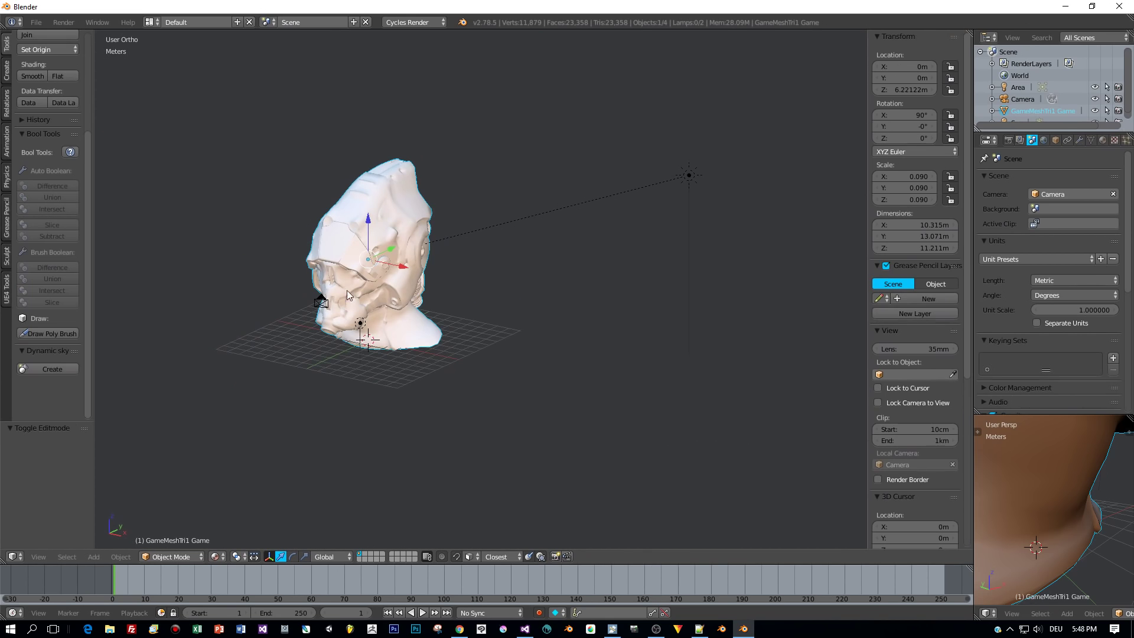
drag(970, 32, 482, 148)
click(495, 557)
click(541, 424)
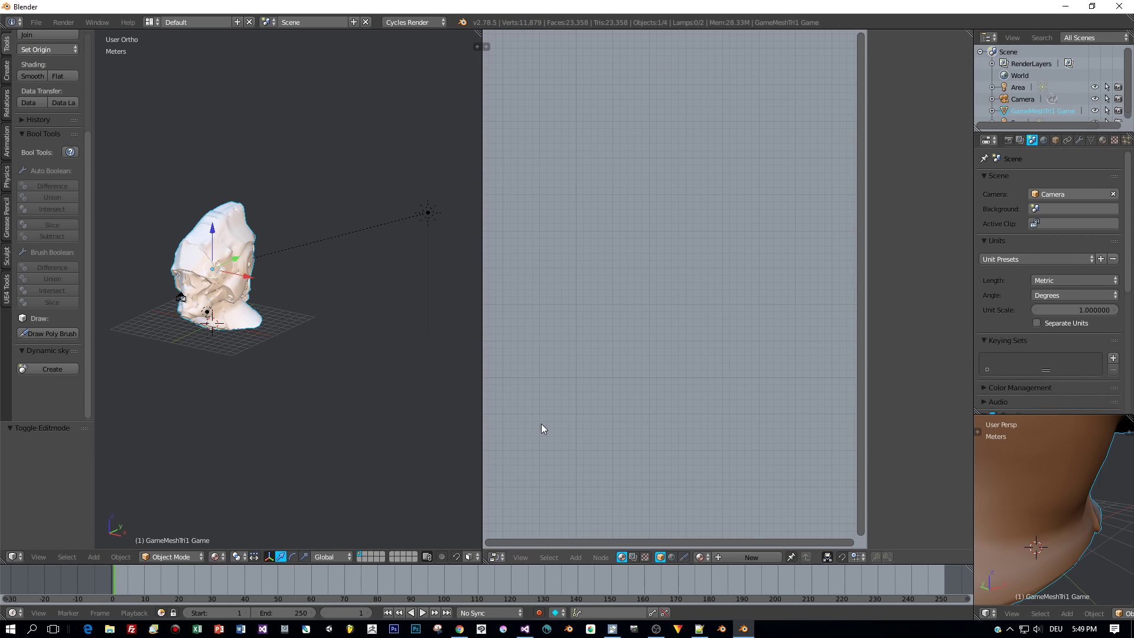
click(1103, 140)
click(1028, 230)
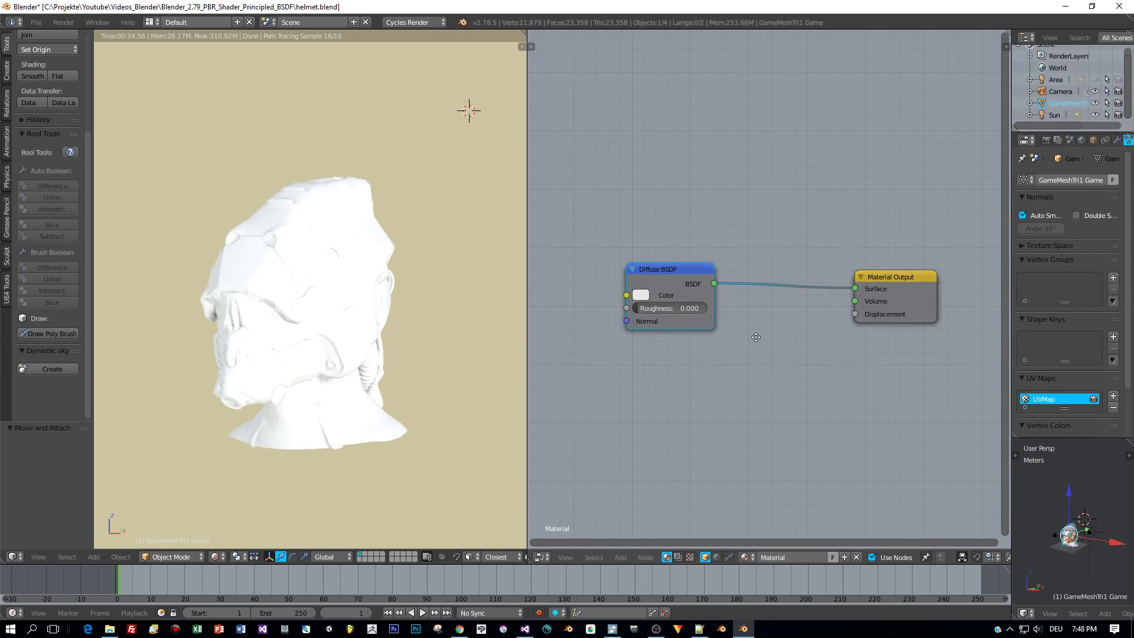
- Delete the Diffuse BSDF node, leaving only the Material Output
click(751, 345)
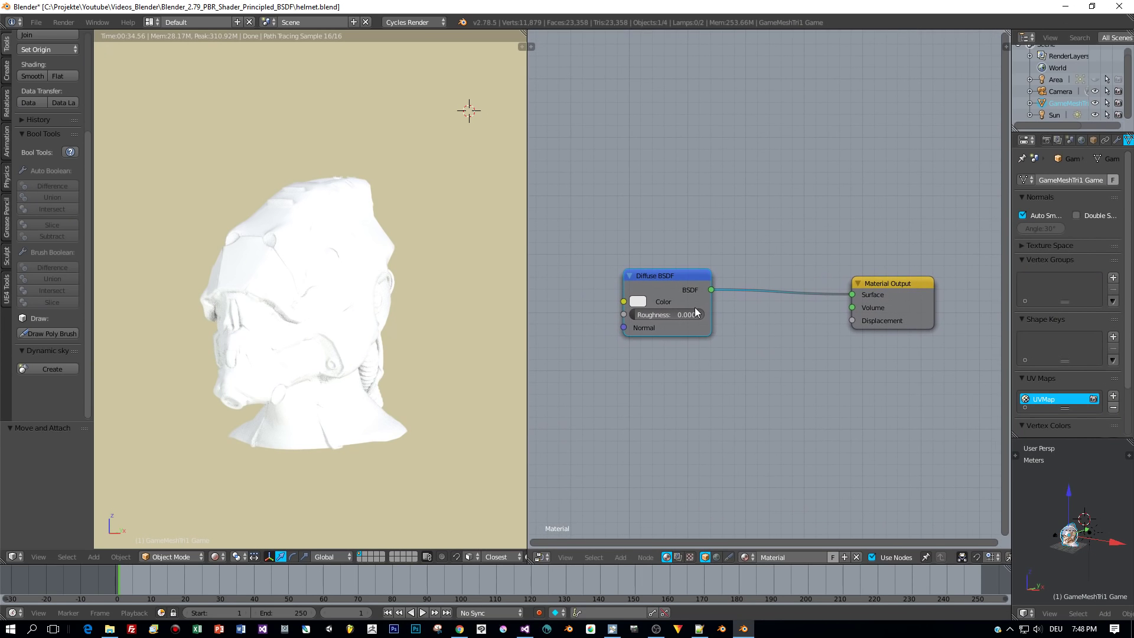
click(668, 288)
key(x)
drag(872, 287, 883, 250)
- Add a Principled BSDF node and connect it to the Material Output Surface
key(shift+a)
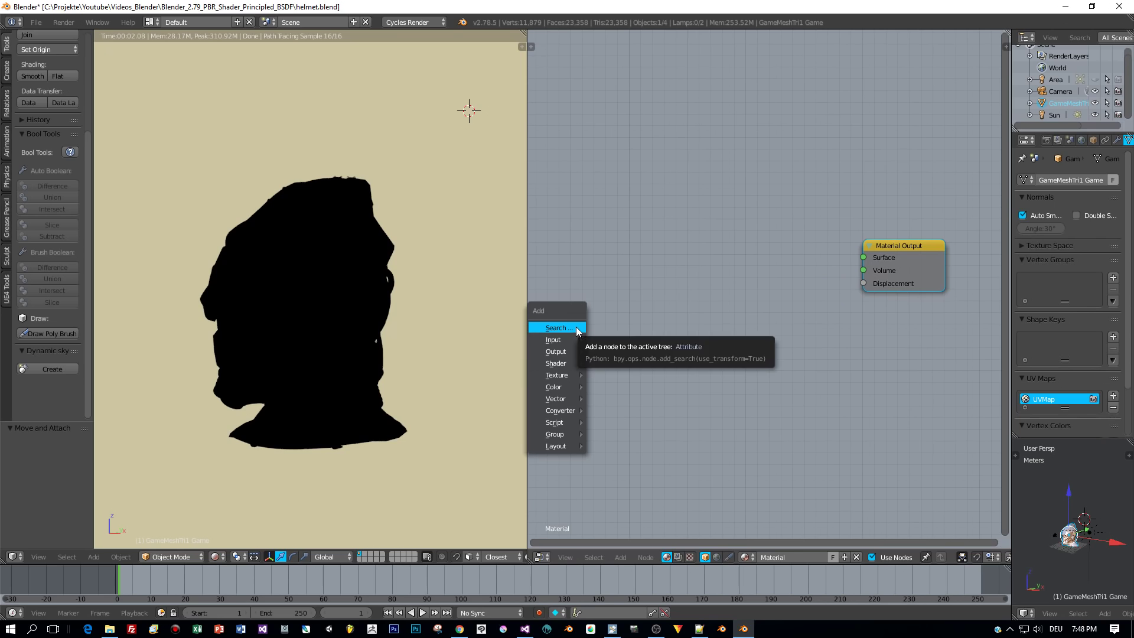
click(585, 324)
text(pri)
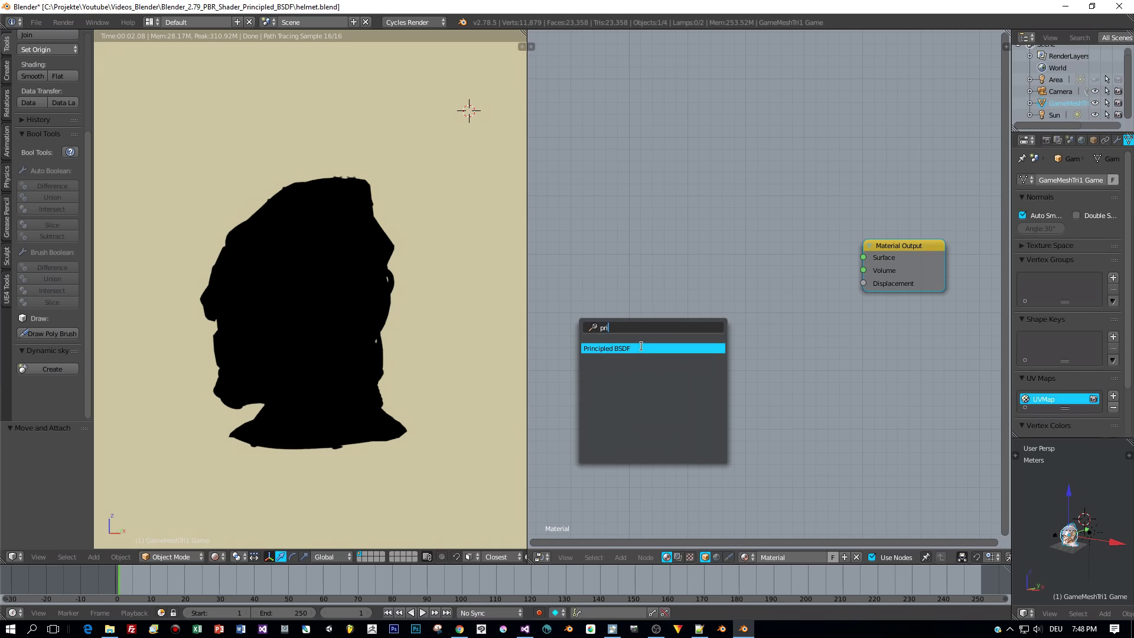
click(642, 348)
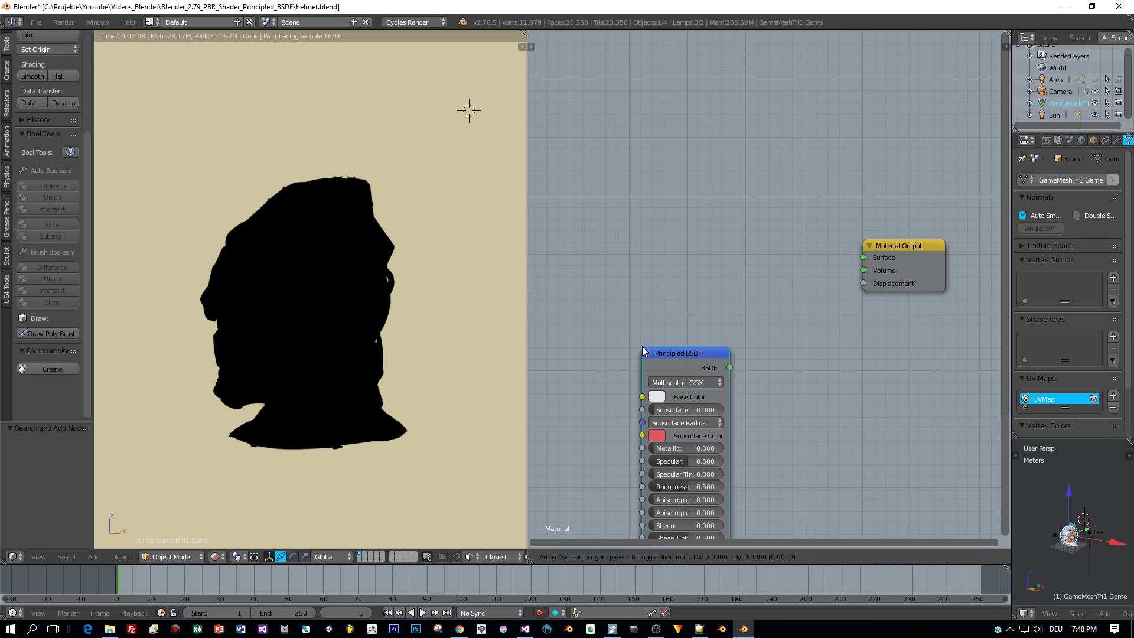
click(706, 161)
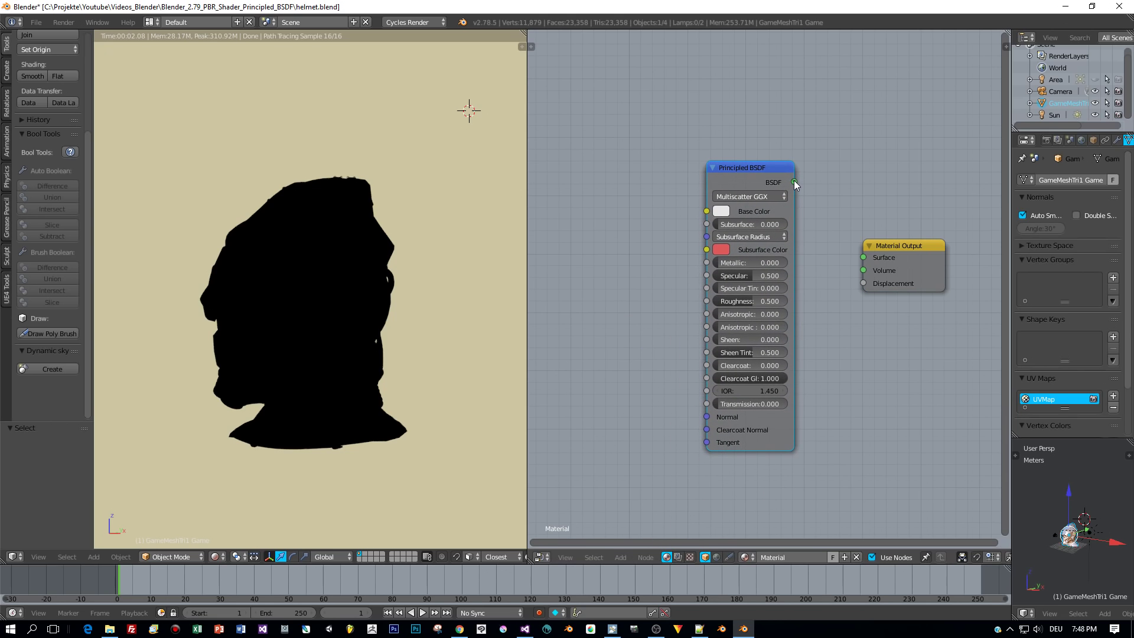
drag(795, 182, 863, 257)
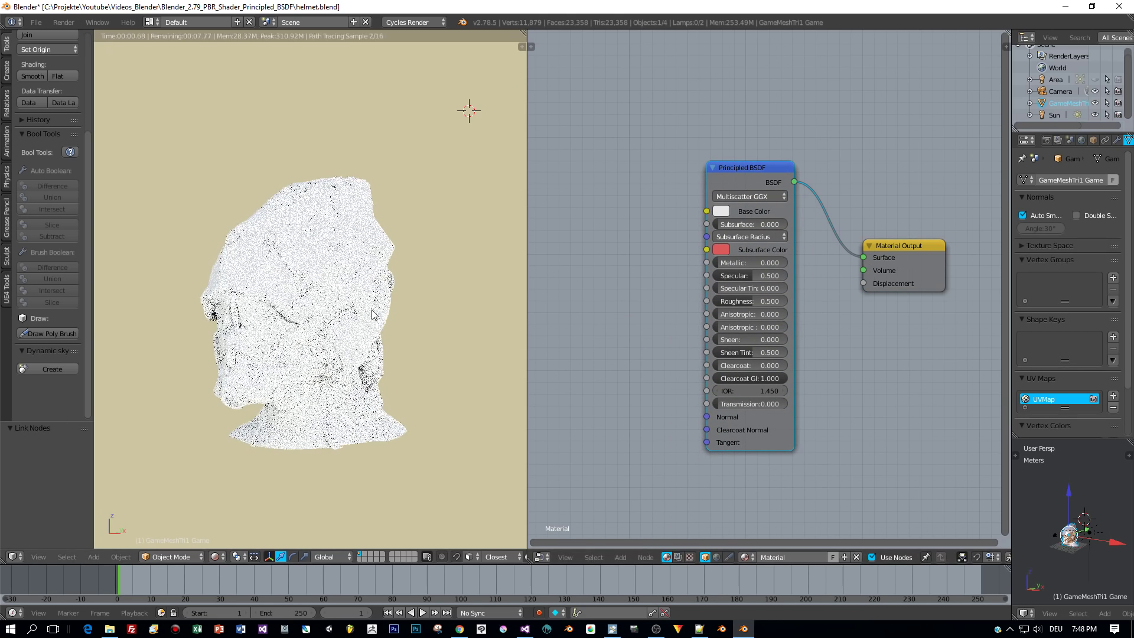
- Rearrange the nodes and widen the node editor so both nodes are visible
drag(924, 248, 954, 177)
drag(772, 169, 793, 170)
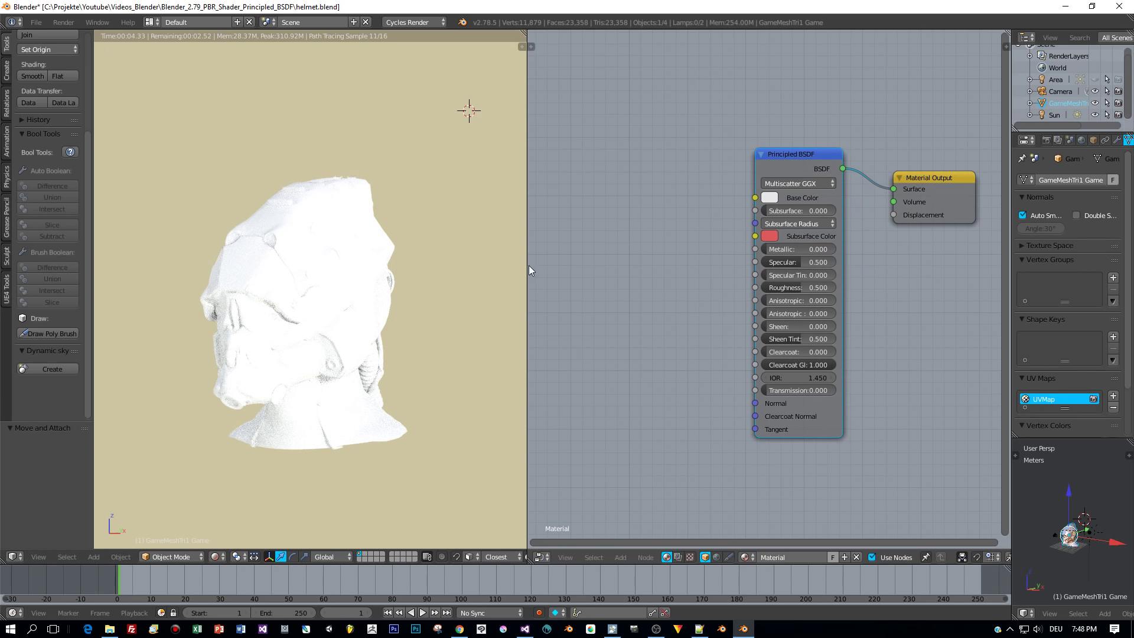
drag(527, 271, 425, 271)
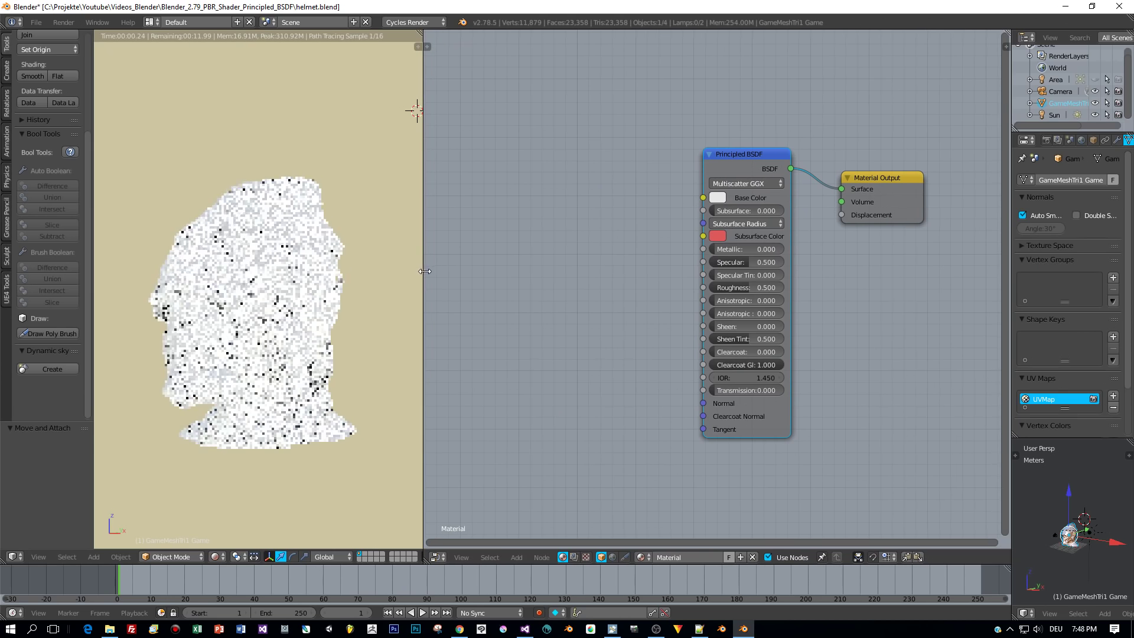
middle_drag(640, 250, 717, 240)
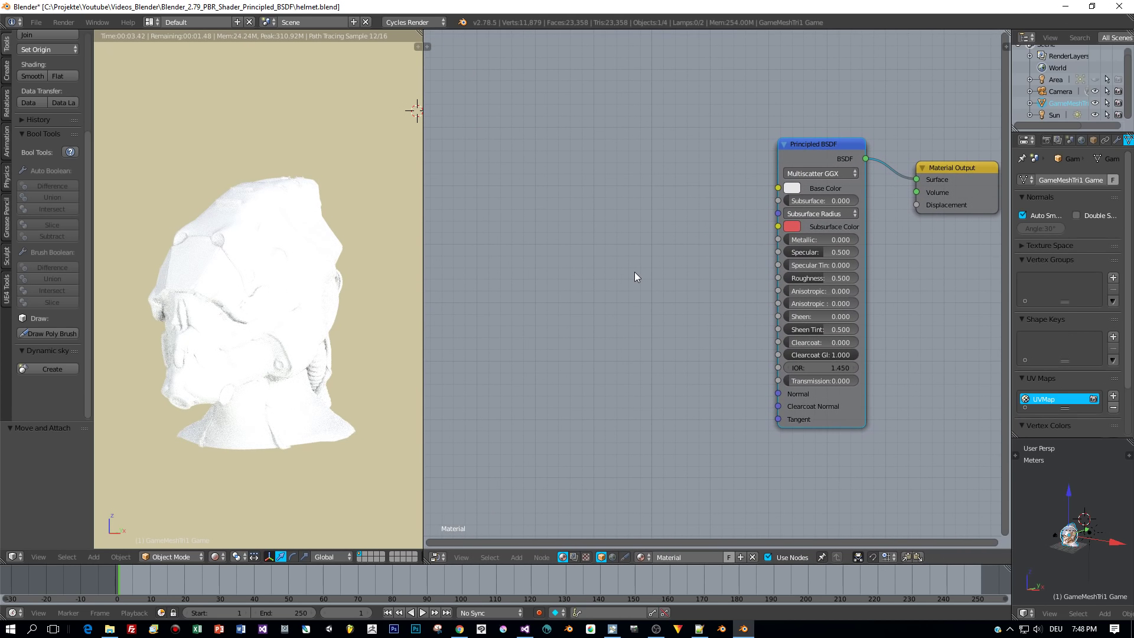
- Add a Texture Coordinate node to the material
key(shift+a)
click(634, 273)
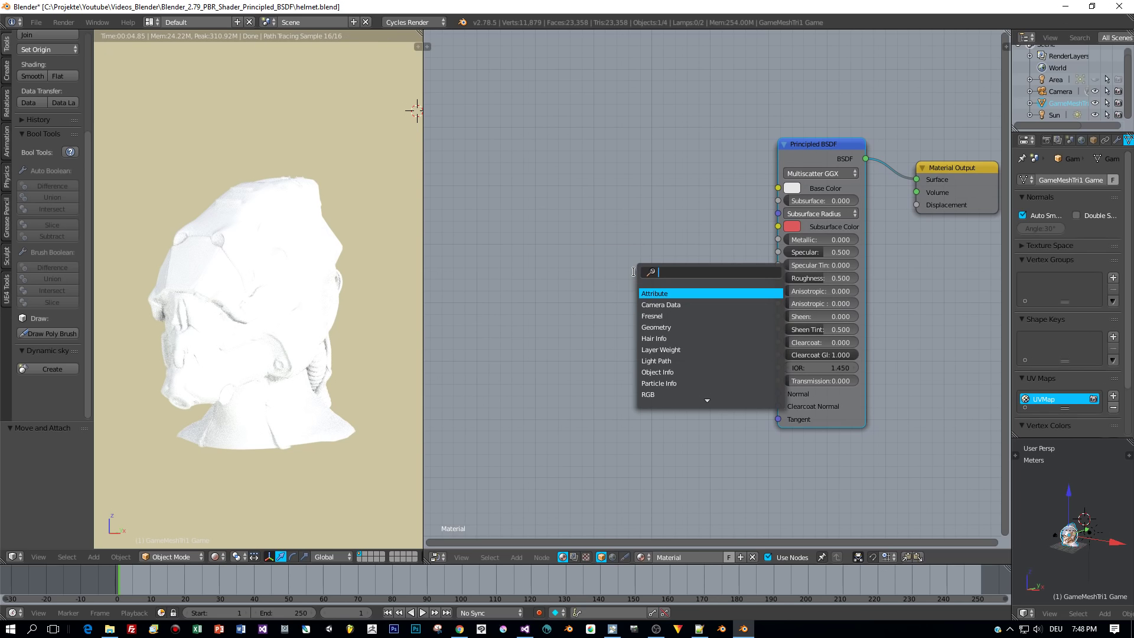
text(text)
click(668, 293)
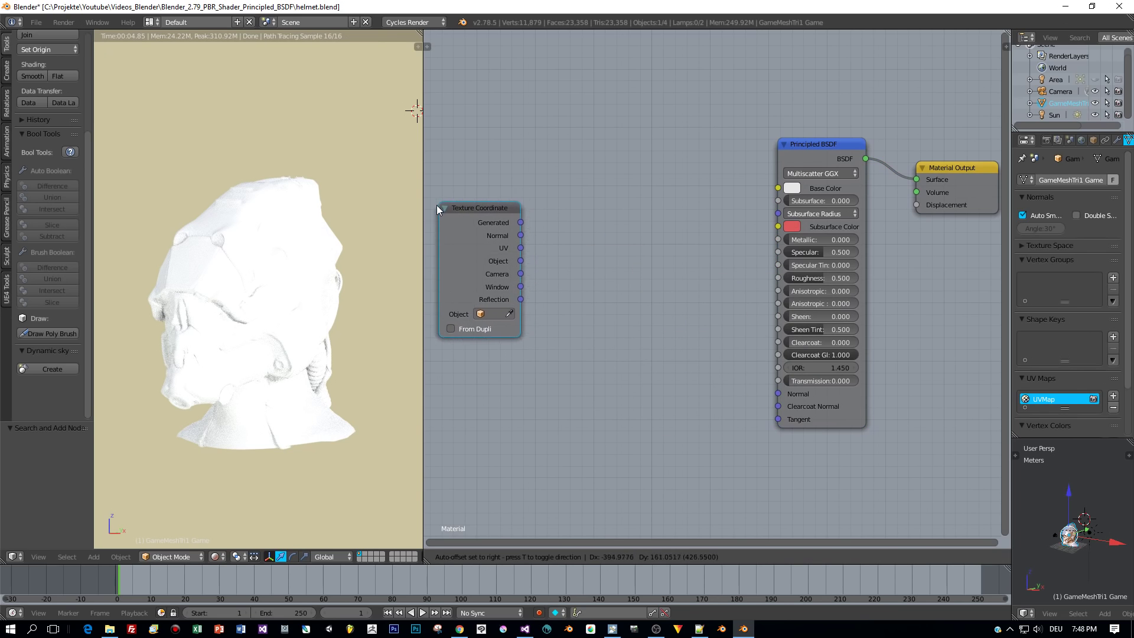
click(435, 208)
- Add an Image Texture node loading _GameMeshTri1_d.jpg
key(shift+a)
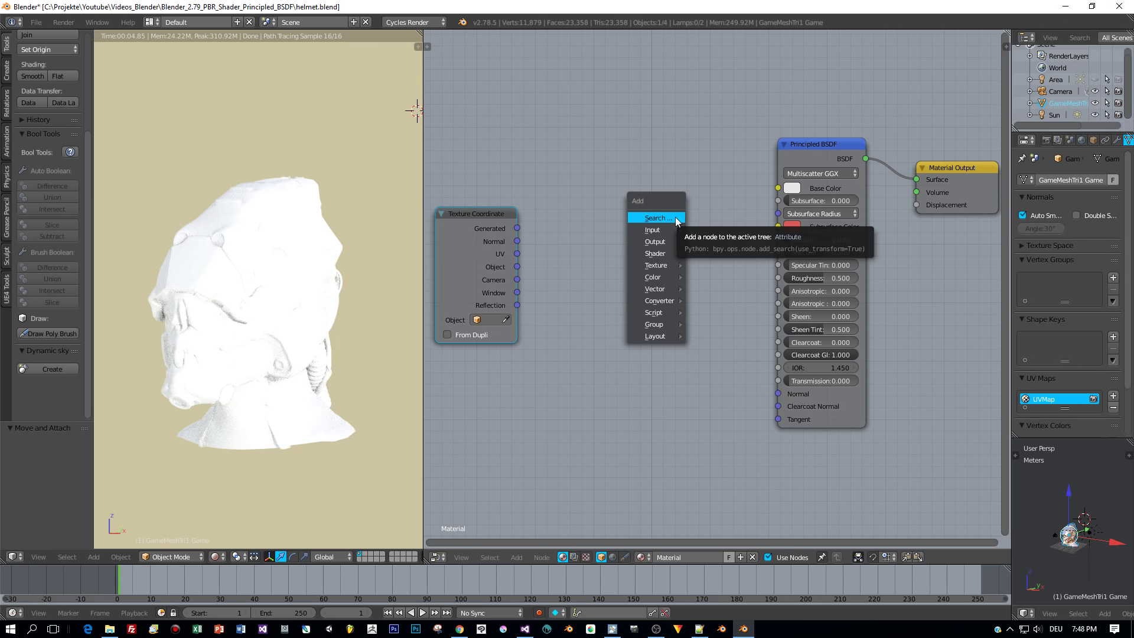
mouse_move(661, 264)
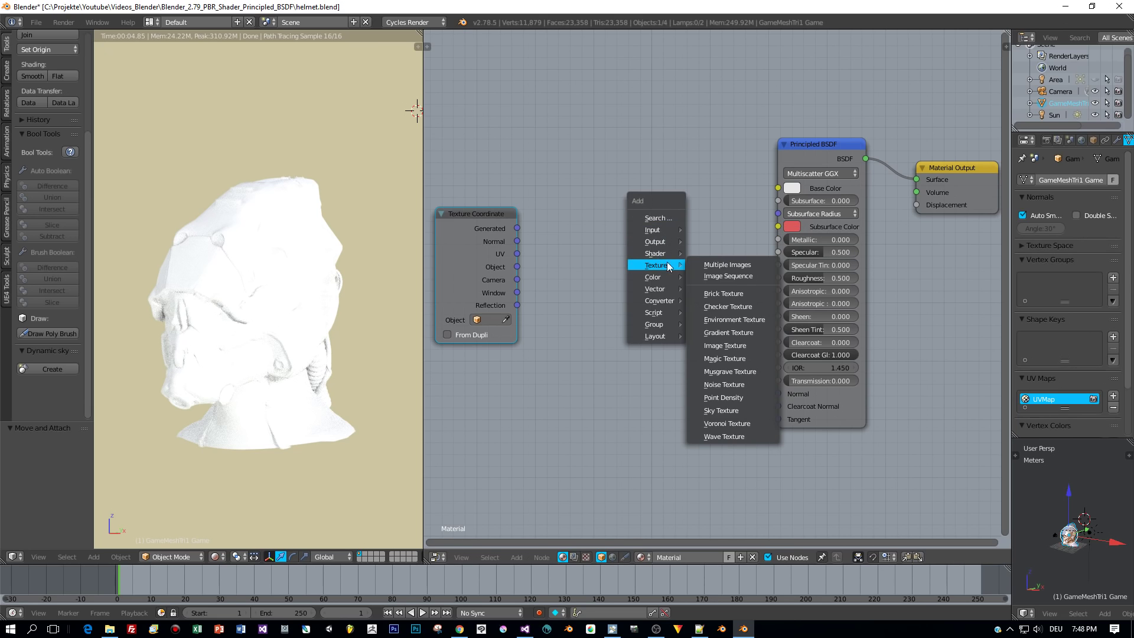
click(725, 346)
click(602, 113)
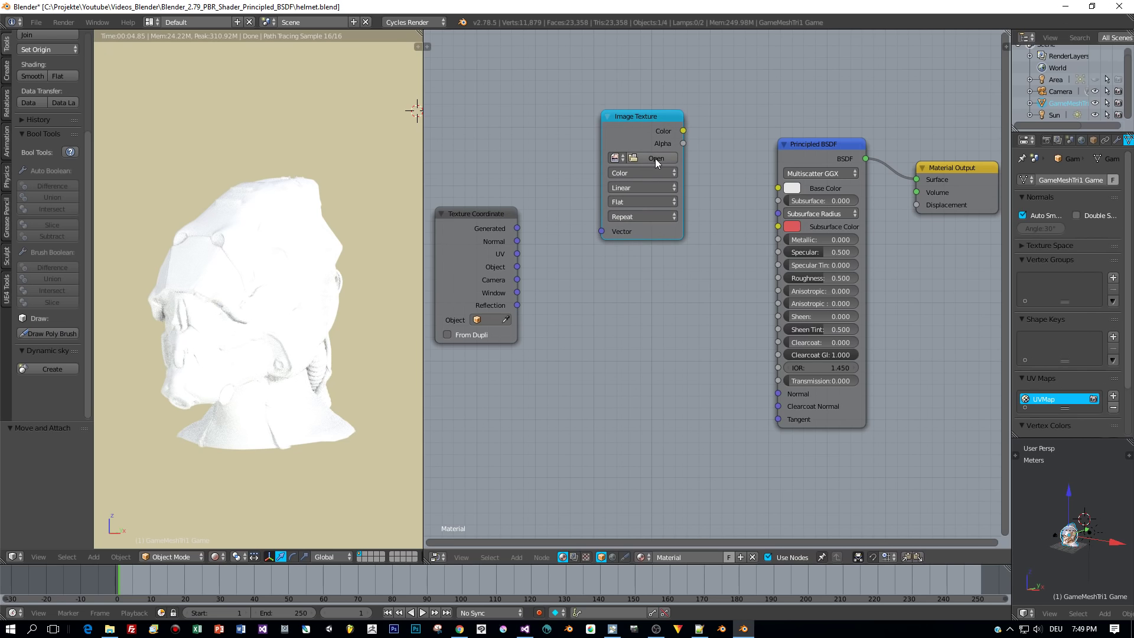
click(655, 159)
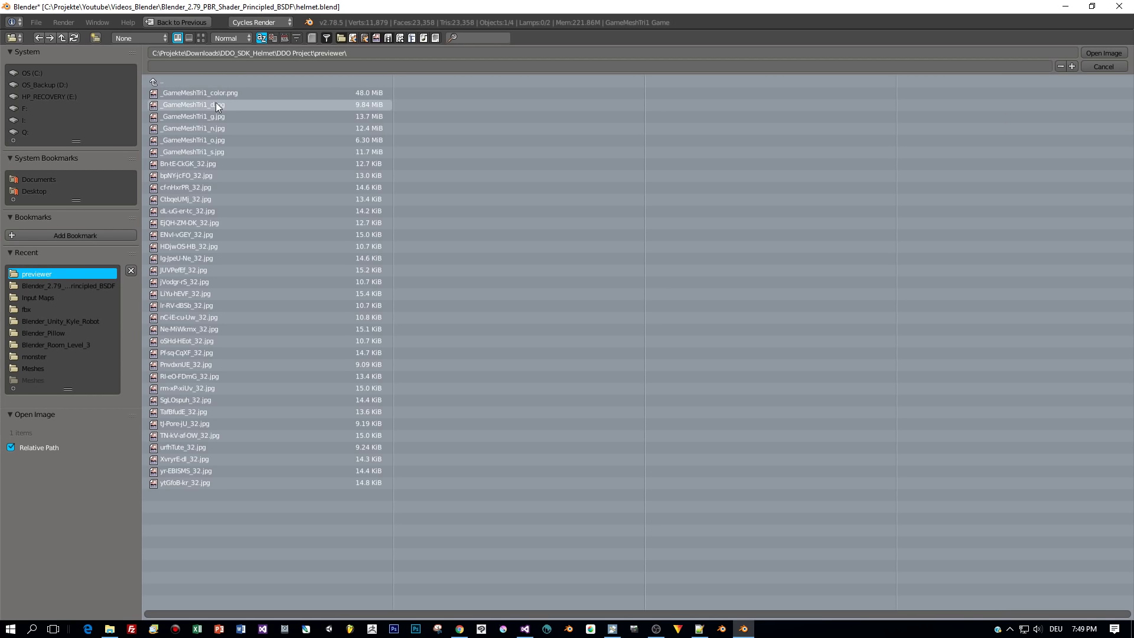
click(215, 104)
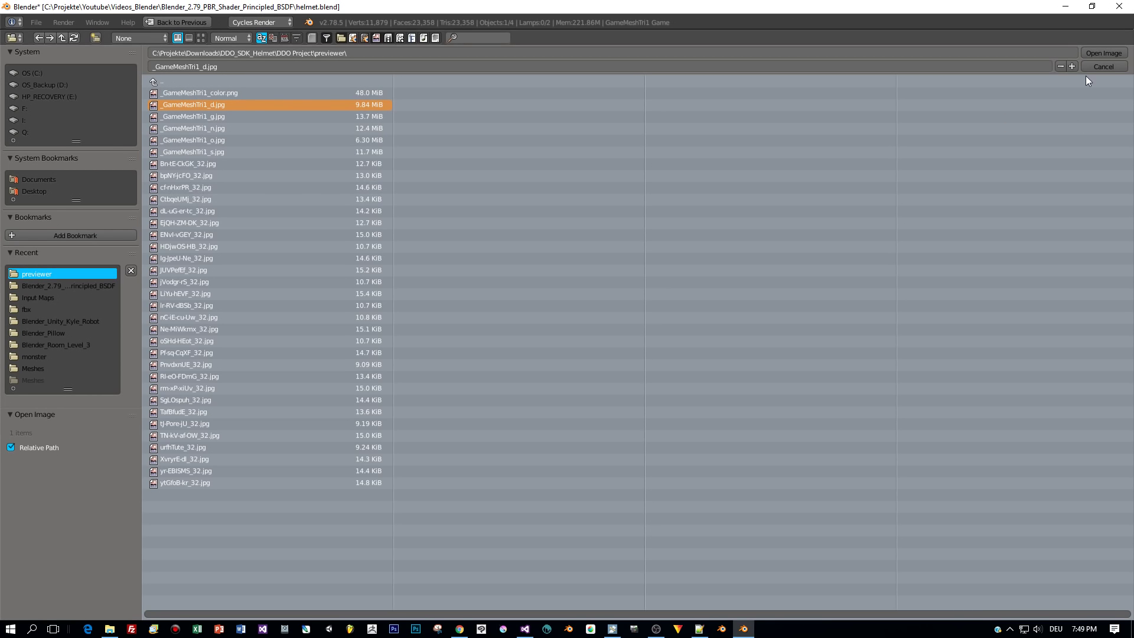
click(1099, 52)
- Wire Texture Coordinate UV into the texture's Vector and its Color into Base Color
drag(626, 129, 612, 161)
drag(517, 254, 588, 280)
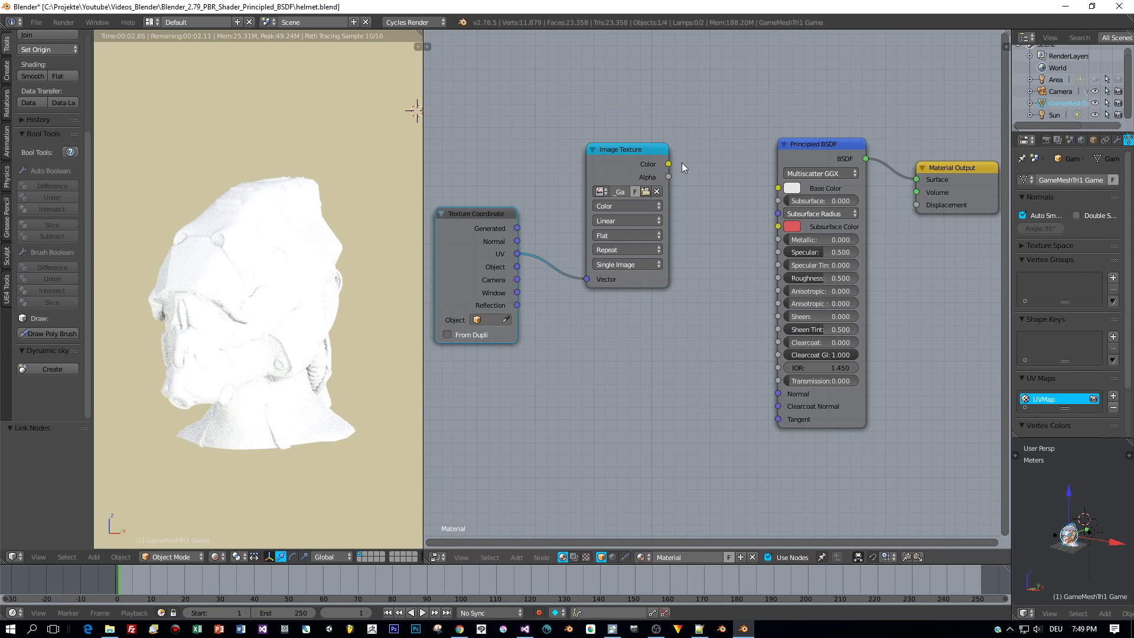
drag(668, 163, 778, 188)
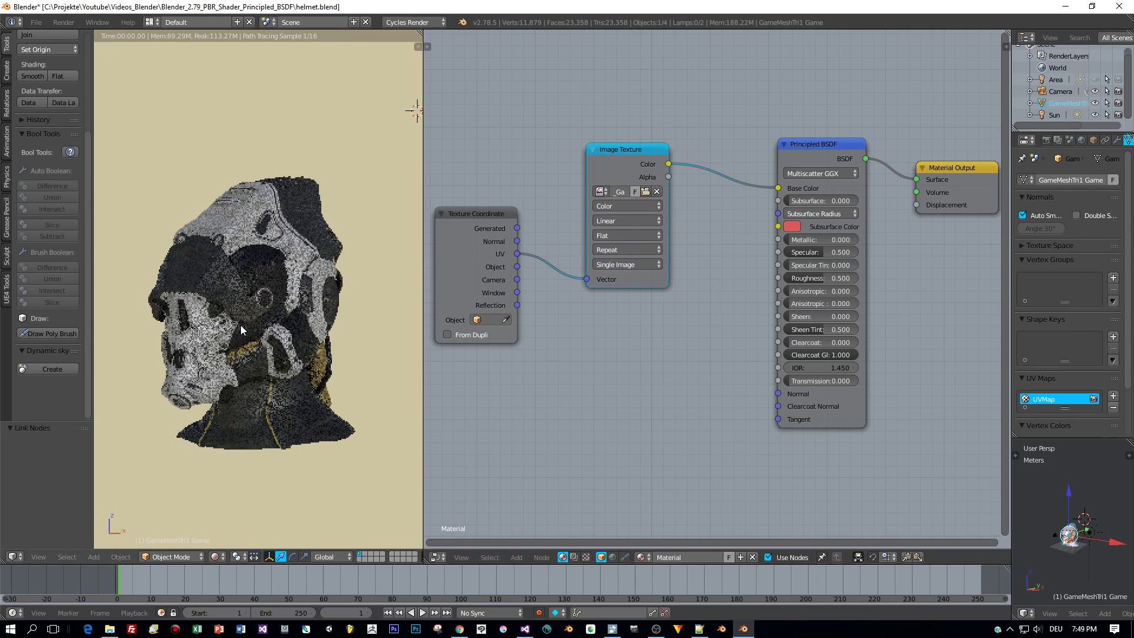
scroll(283, 319, up, 2)
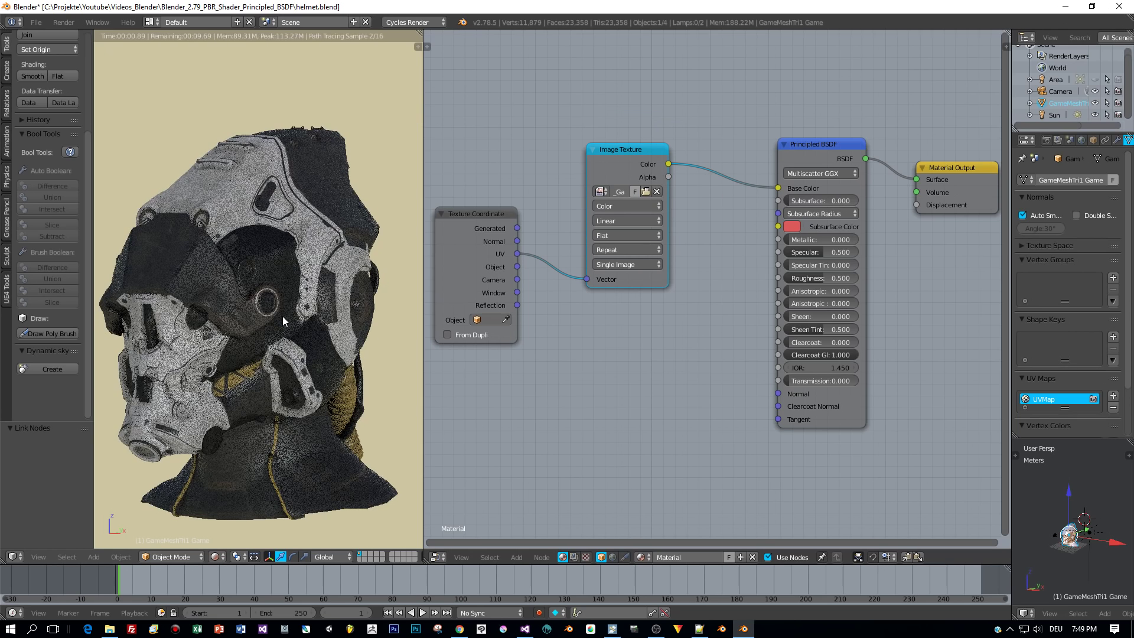
- Duplicate the Image Texture below the original, feed it UV, and set it to Non-Color Data
middle_drag(282, 317, 292, 313)
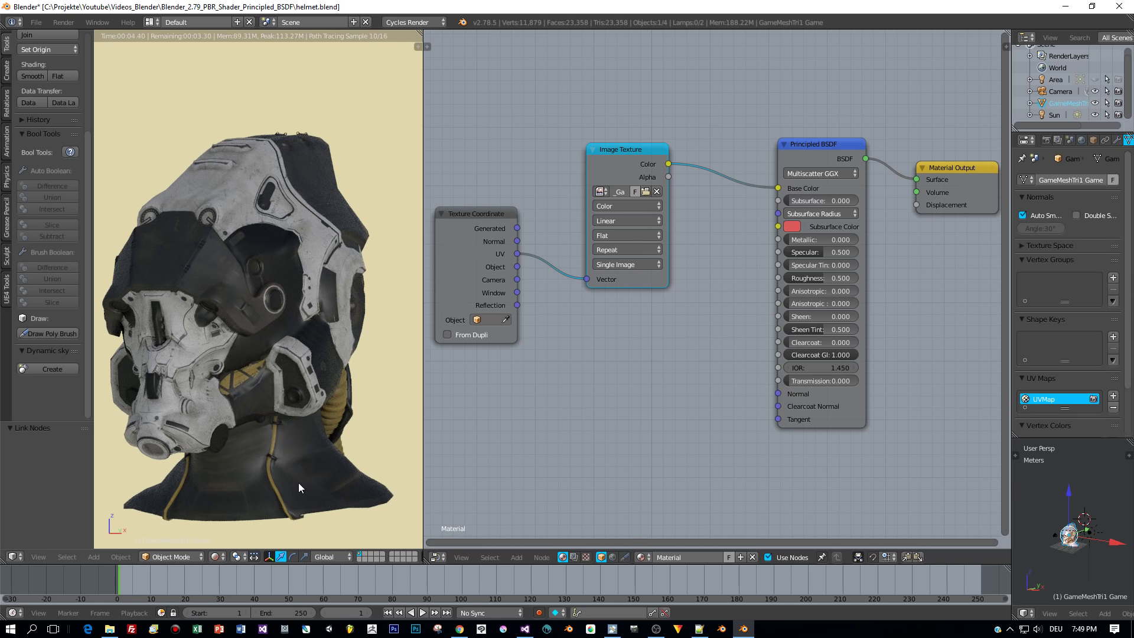
drag(655, 166, 652, 125)
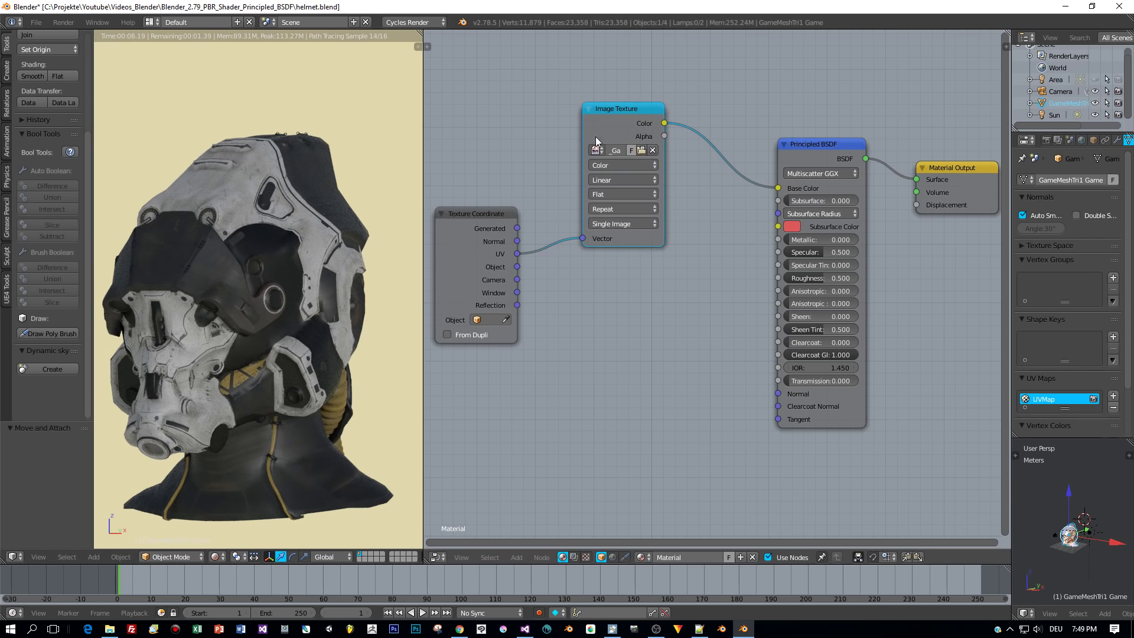
key(shift+d)
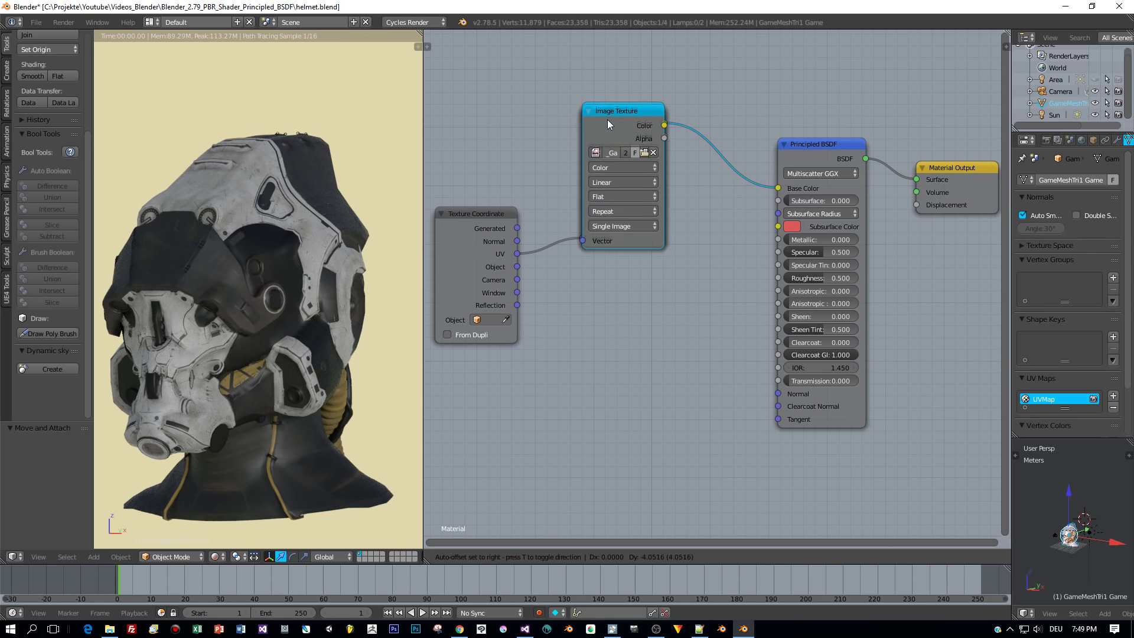
click(607, 275)
drag(517, 254, 582, 395)
click(607, 324)
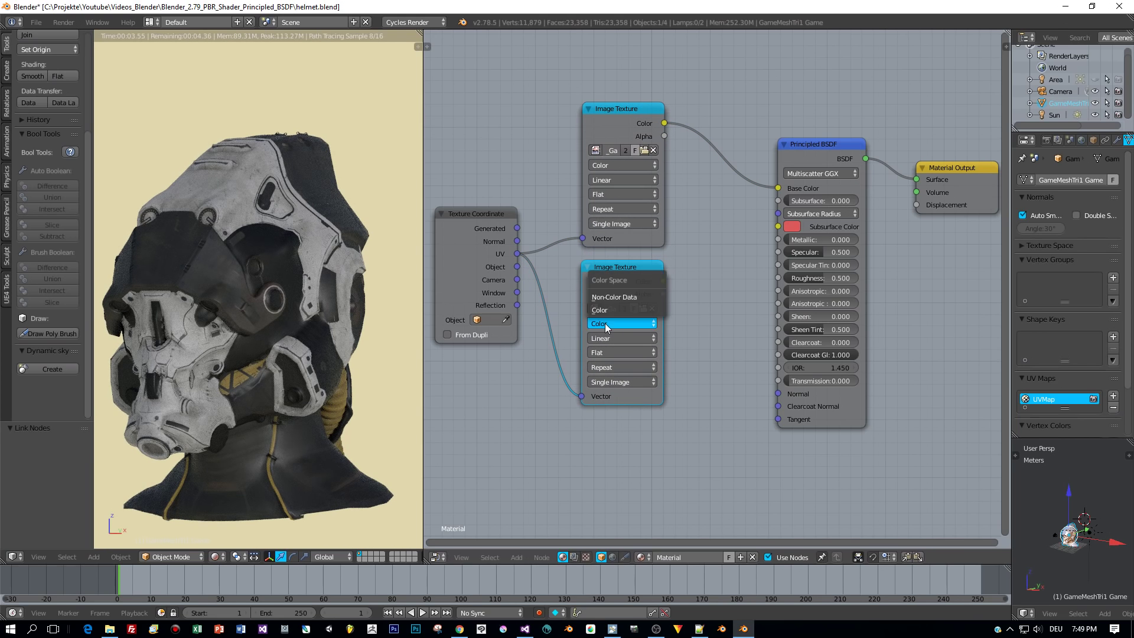
click(616, 298)
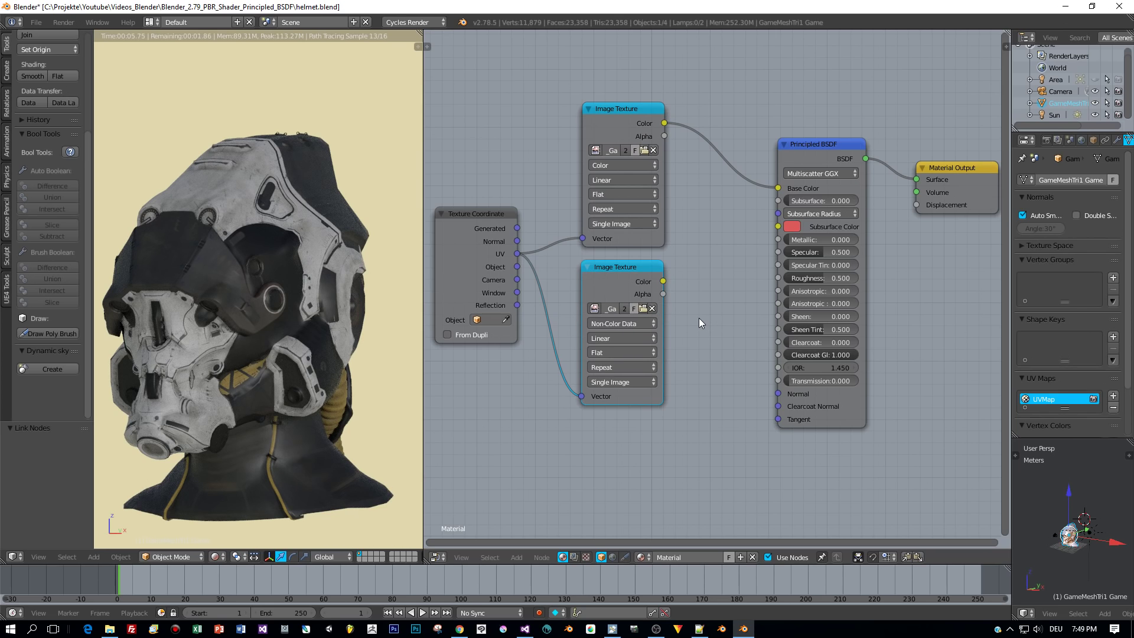
- Add a Normal Map node and connect its output to the Principled BSDF Normal input
key(shift+a)
text(no)
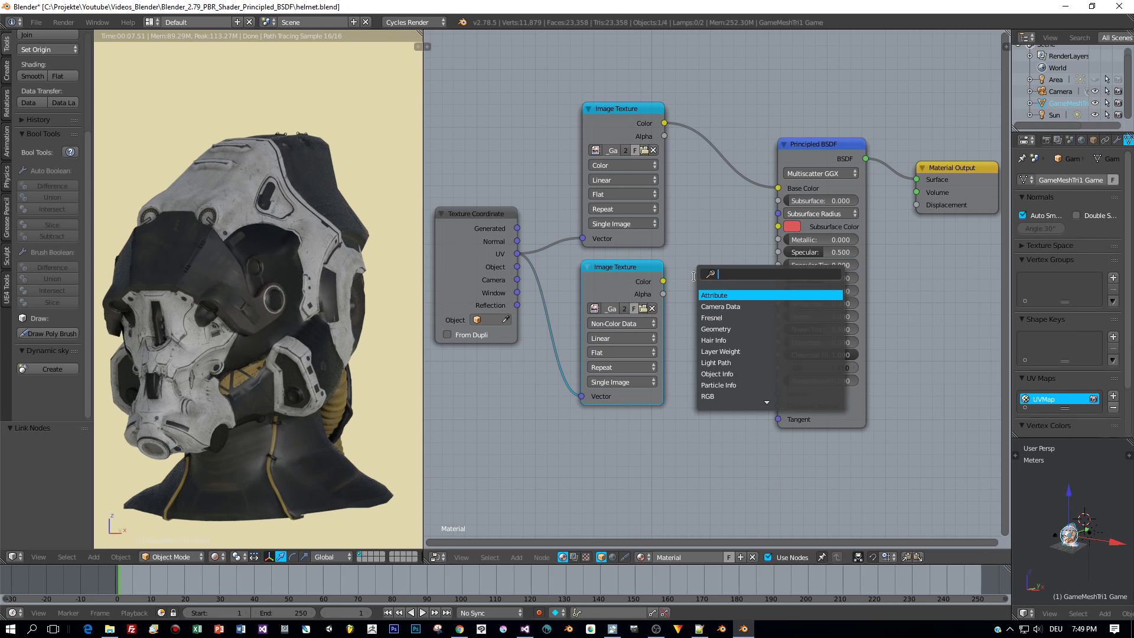
text(rm)
key(Down)
key(Return)
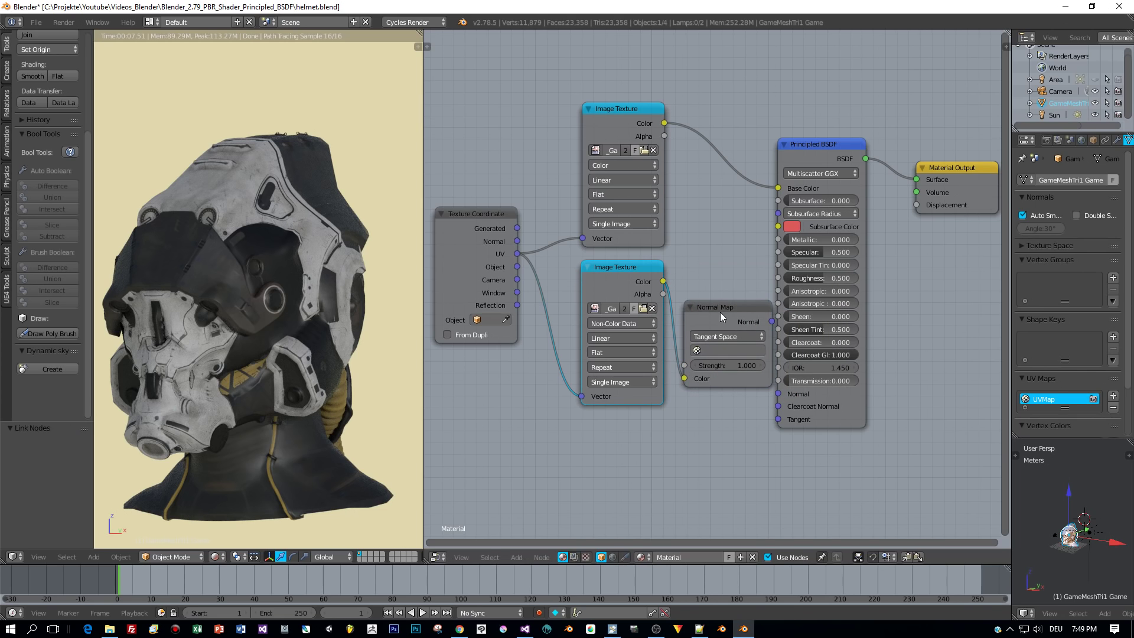
click(703, 279)
drag(753, 292, 778, 394)
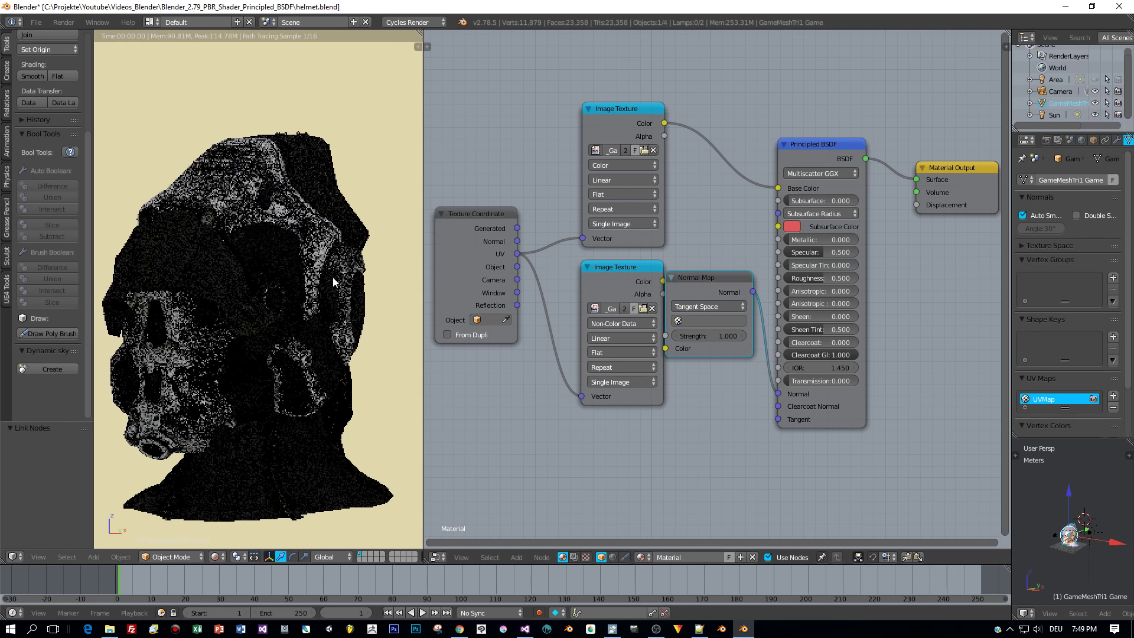
- Reposition the Normal Map and second texture nodes and browse for the second texture's image
drag(700, 277, 707, 282)
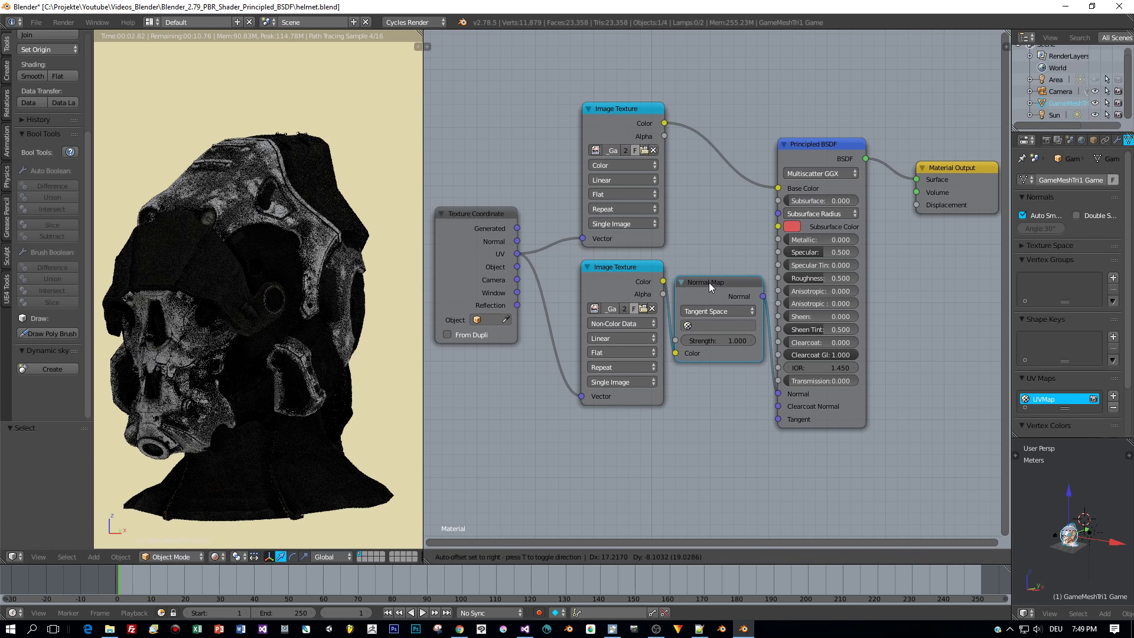
drag(609, 272, 598, 264)
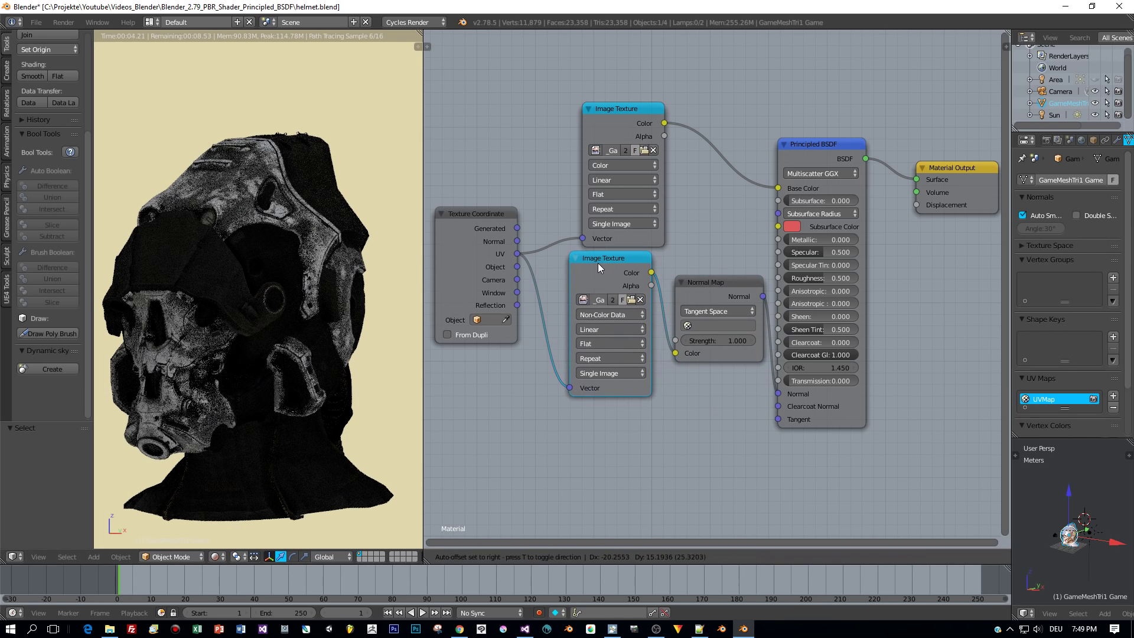
click(631, 300)
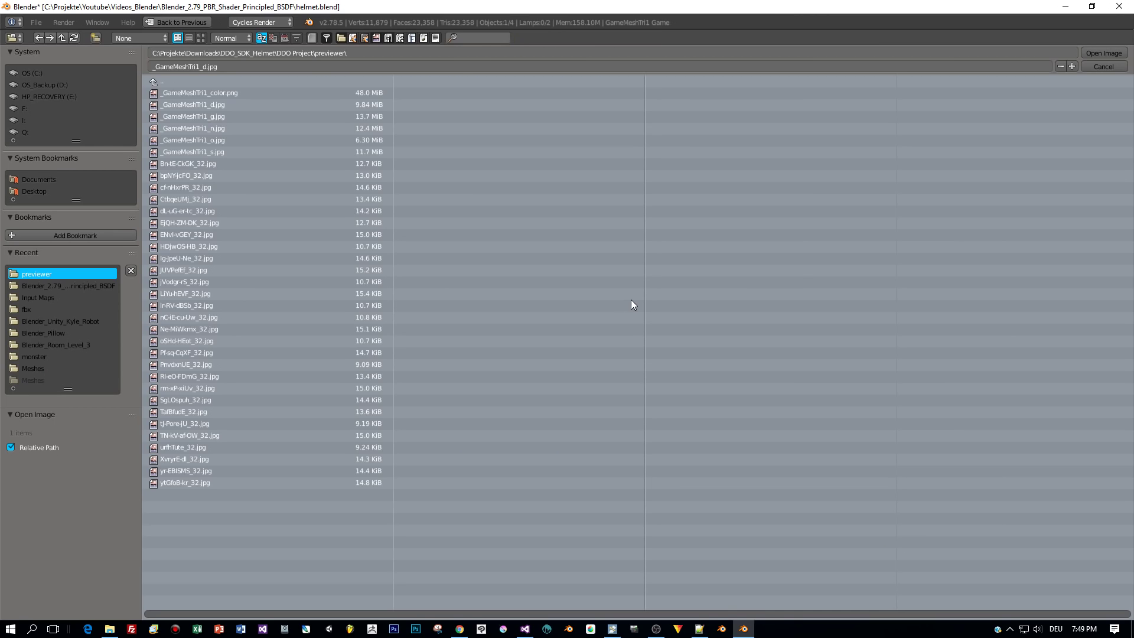
- Load _GameMeshTri1_n.jpg into the second Image Texture and shift the upper texture node up
double_click(221, 129)
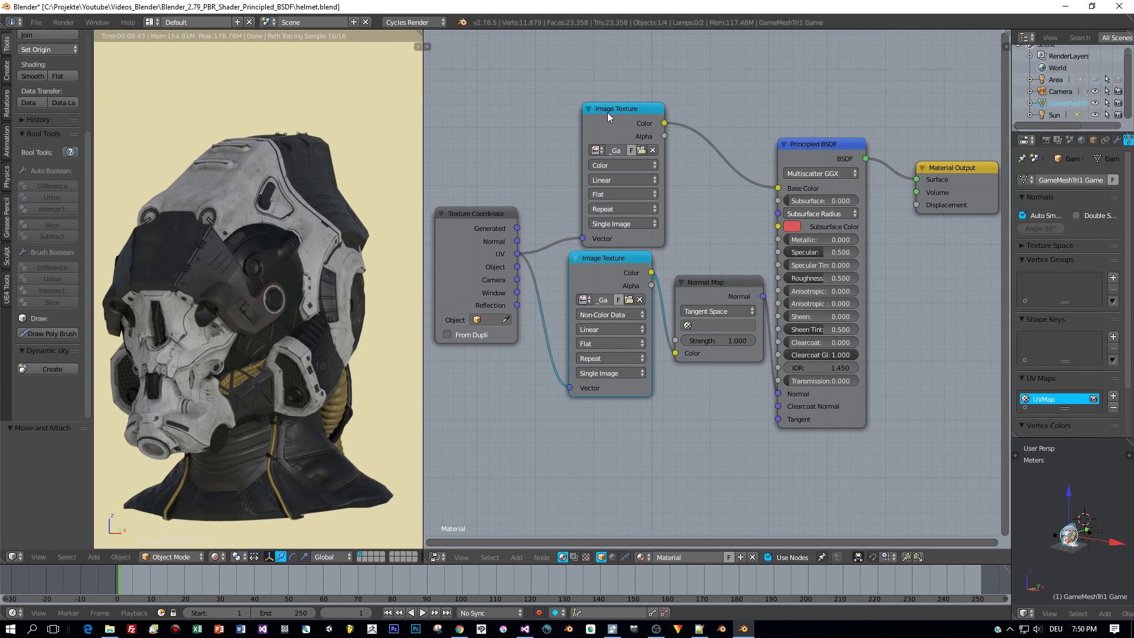
drag(612, 114, 602, 71)
- Collapse the upper Image Texture node and stack the lower one beneath it
drag(629, 260, 631, 234)
click(579, 65)
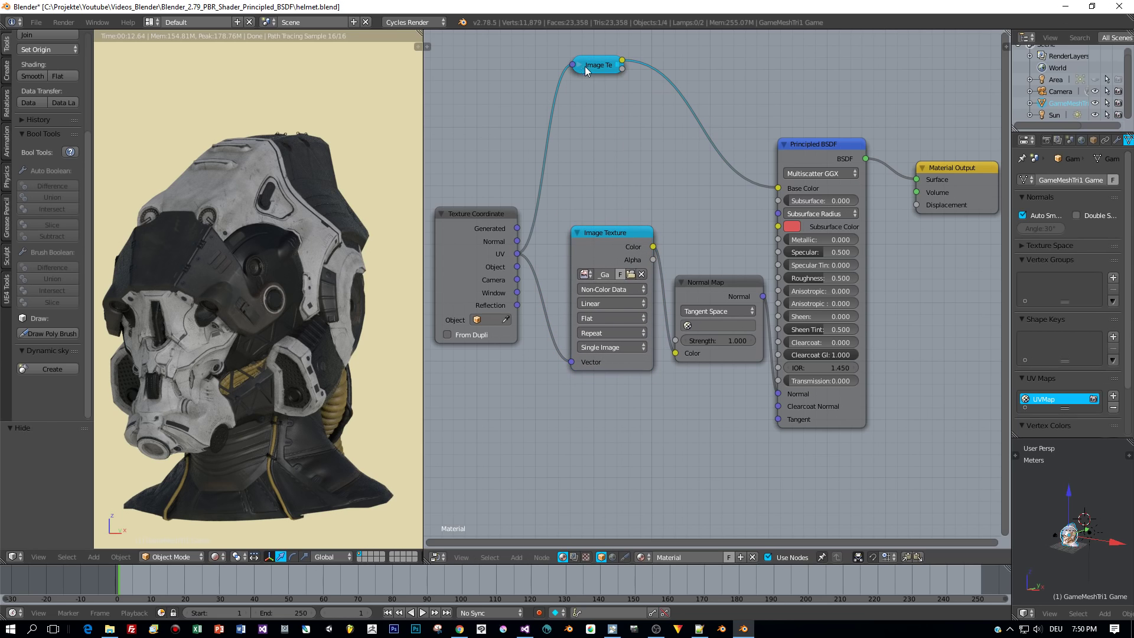
drag(610, 234, 608, 91)
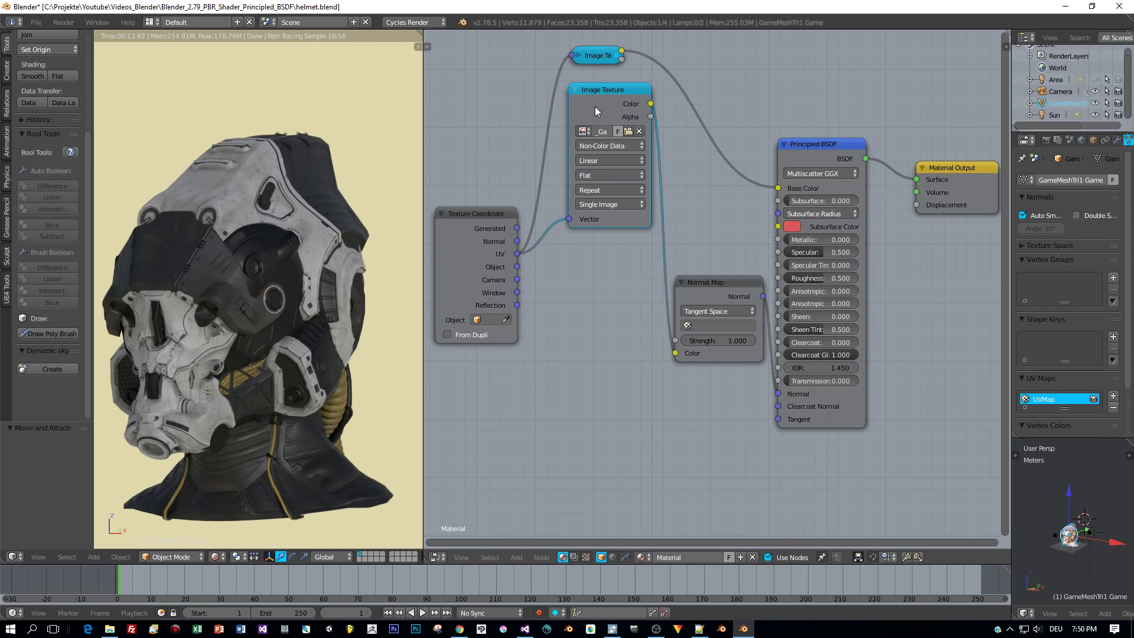
- Duplicate a texture node, feed it UV, load _GameMeshTri1_s.jpg, and connect it to Specular
key(shift+d)
click(591, 263)
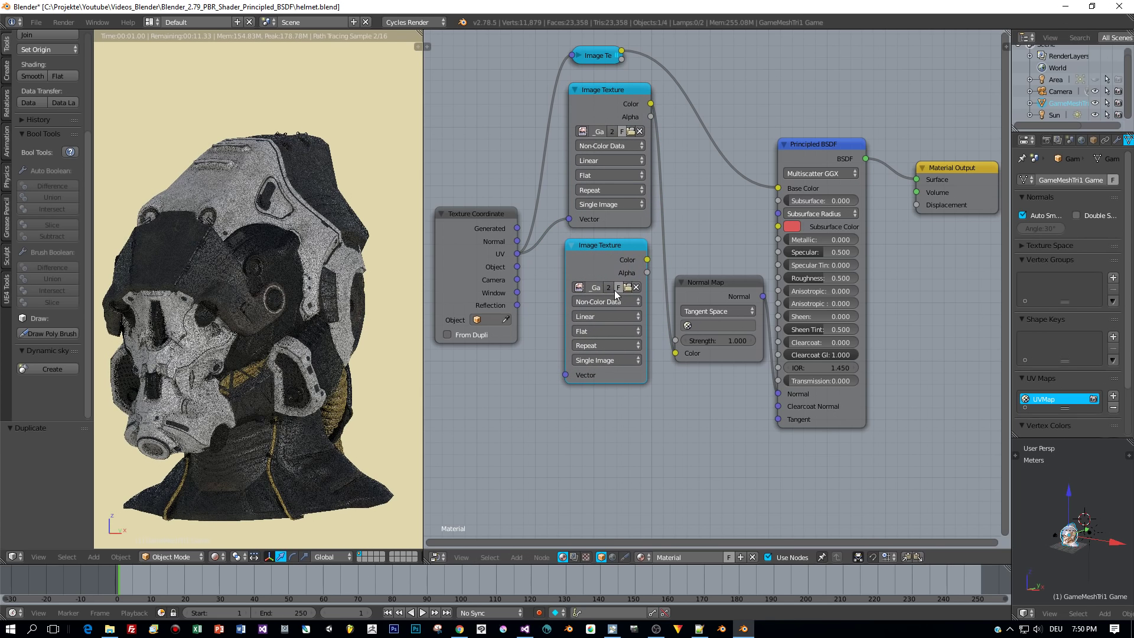
drag(517, 254, 569, 377)
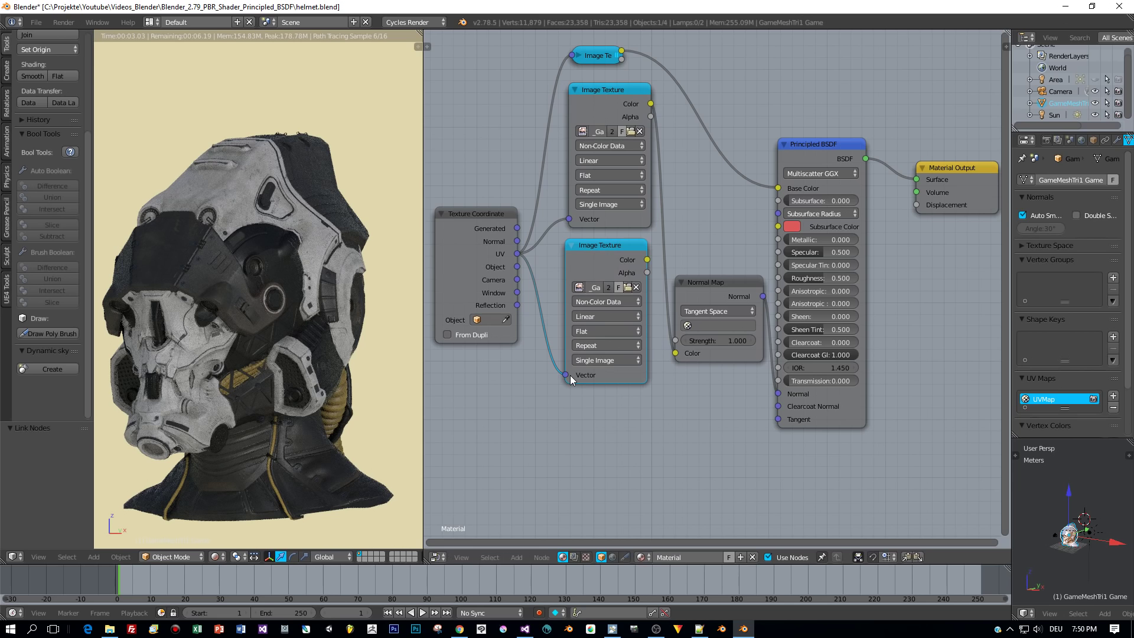
click(627, 288)
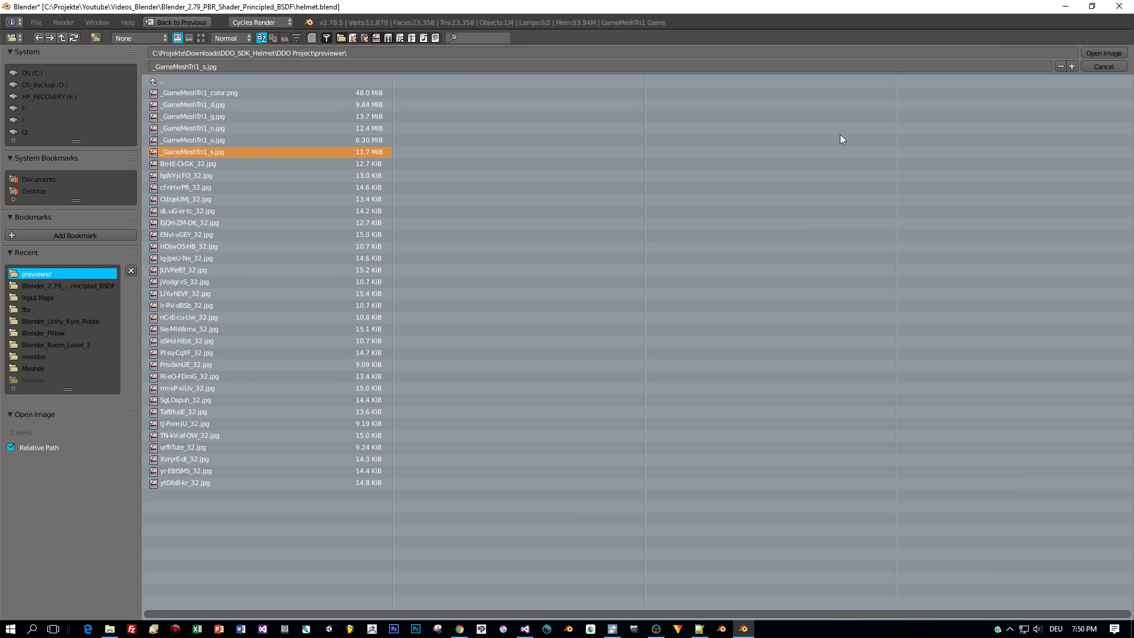
click(1099, 52)
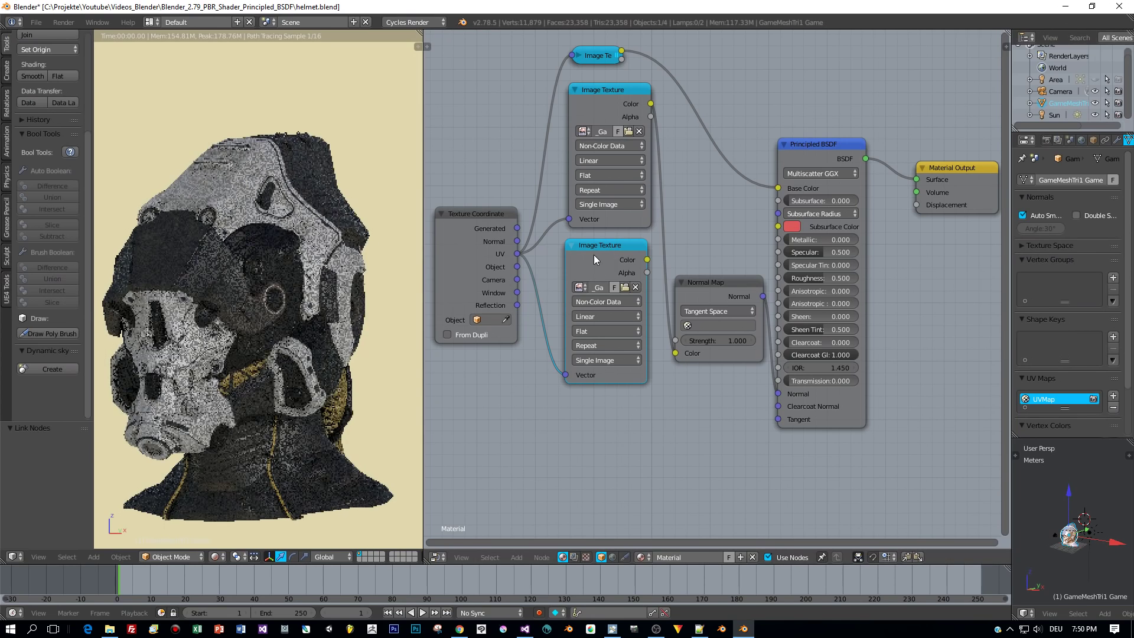
drag(646, 259, 777, 254)
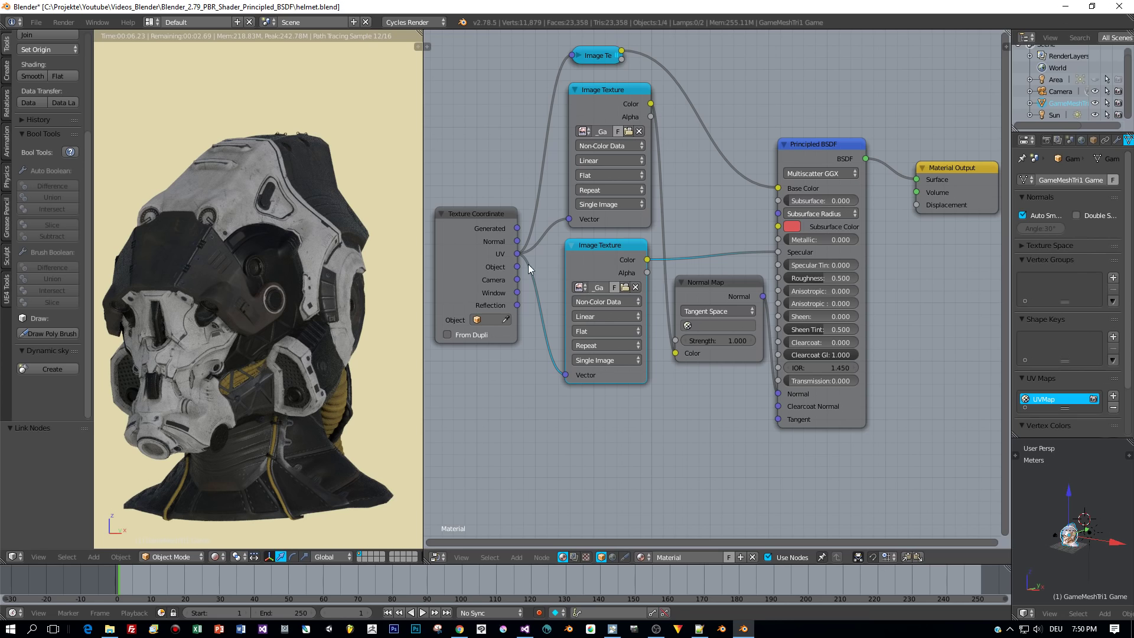
- Move the specular Image Texture and Normal Map nodes to the top, collapsing the Normal Map
click(576, 90)
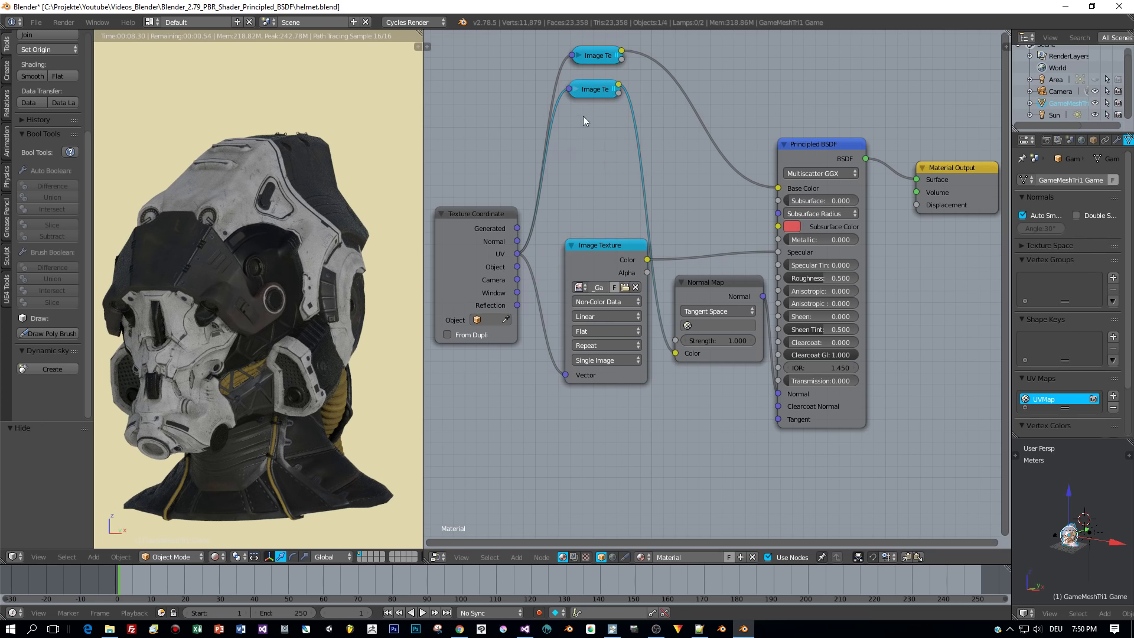
drag(608, 244, 607, 122)
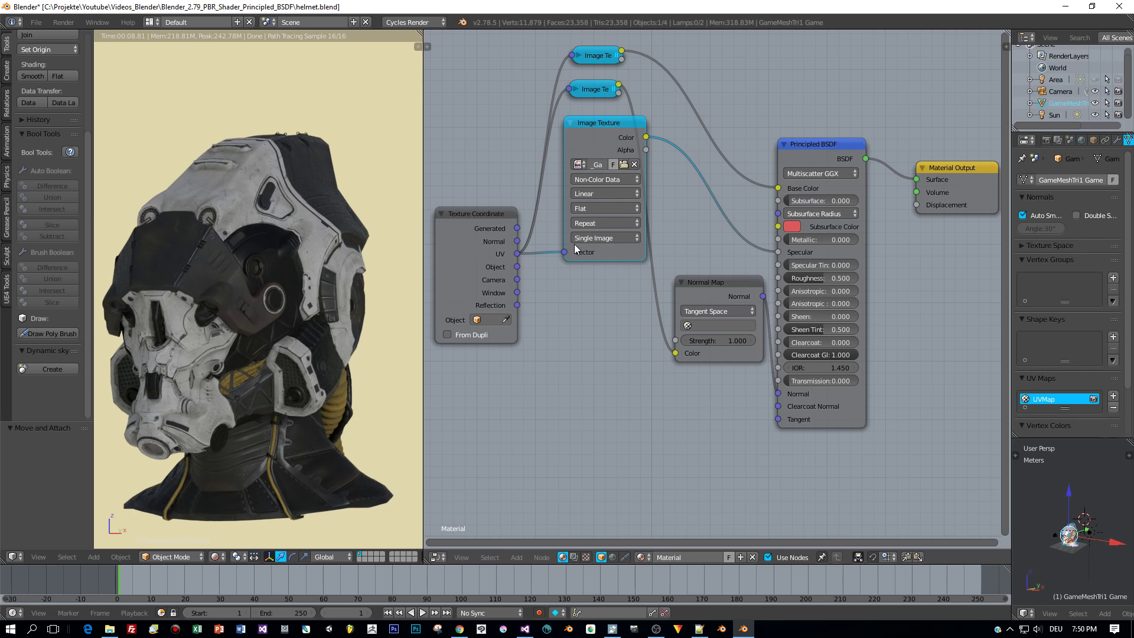
drag(732, 281, 690, 97)
key(h)
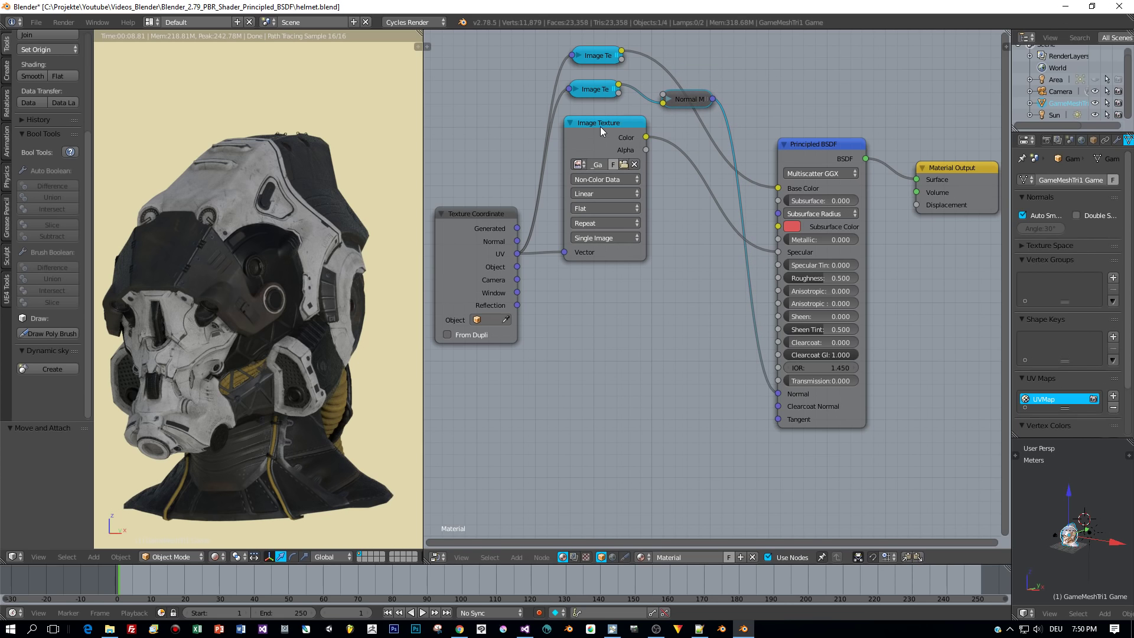
- Duplicate the specular texture node below it and load _GameMeshTri1_g.jpg into the copy
click(600, 126)
key(shift+d)
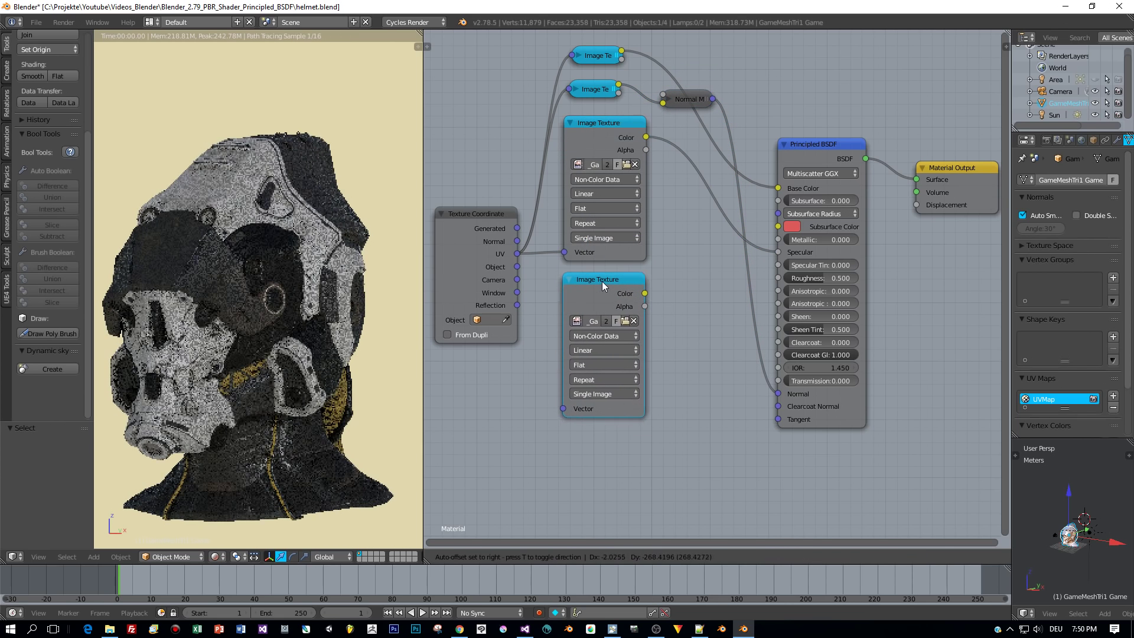
click(601, 282)
click(628, 320)
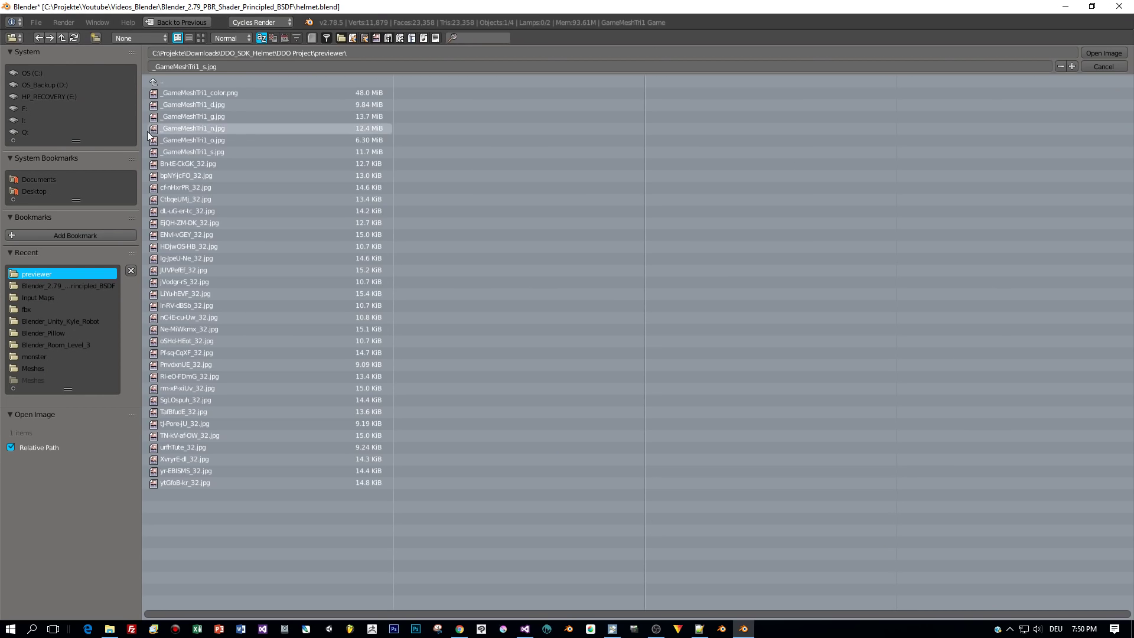
click(216, 118)
click(1105, 52)
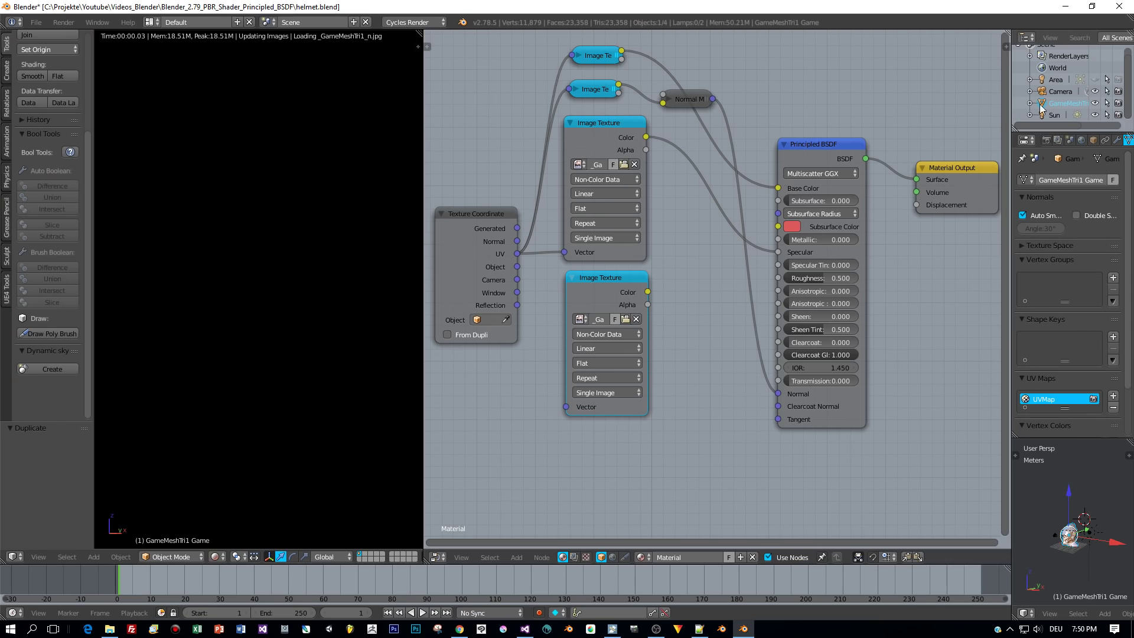
- Wire UV into the gloss texture's Vector and its Color into Roughness, then enlarge the viewport
drag(517, 254, 565, 406)
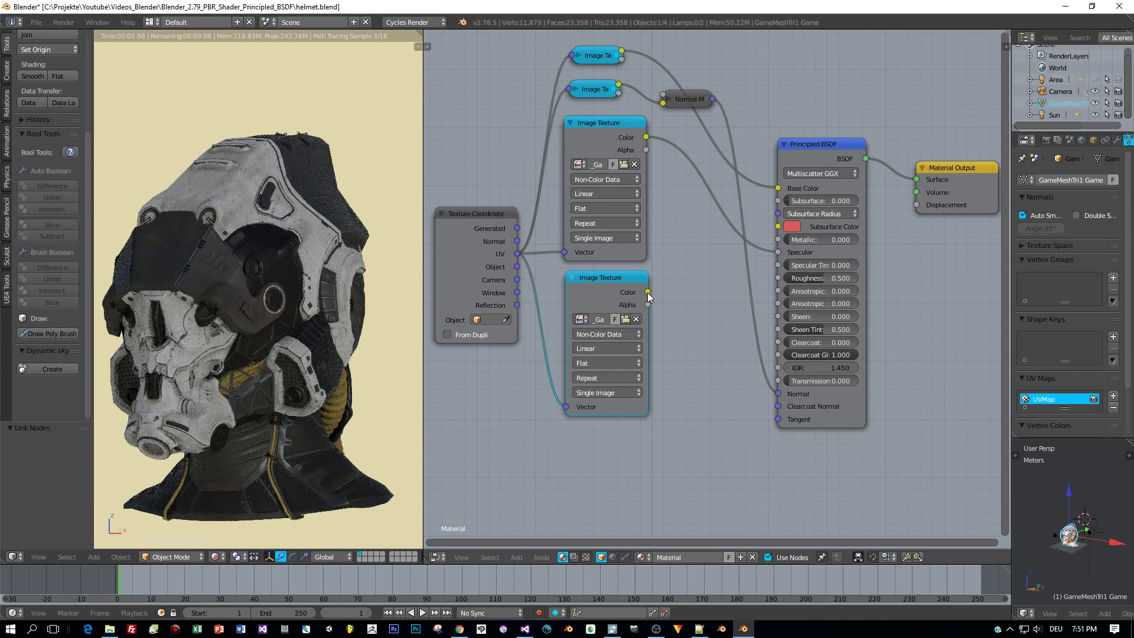
drag(648, 292, 777, 280)
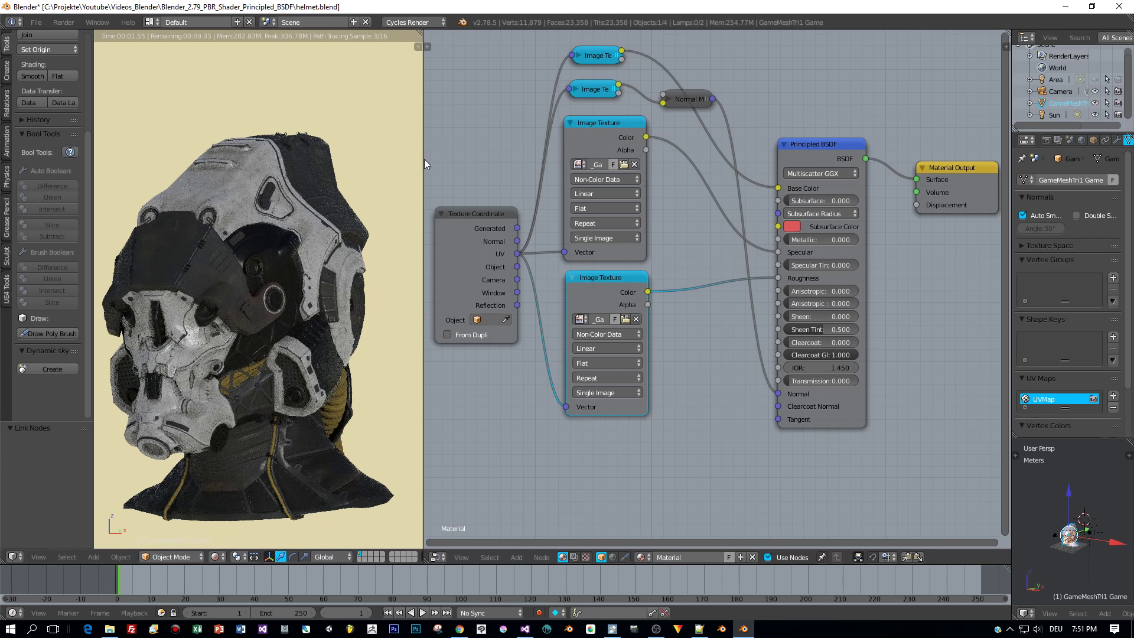
drag(424, 158, 427, 230)
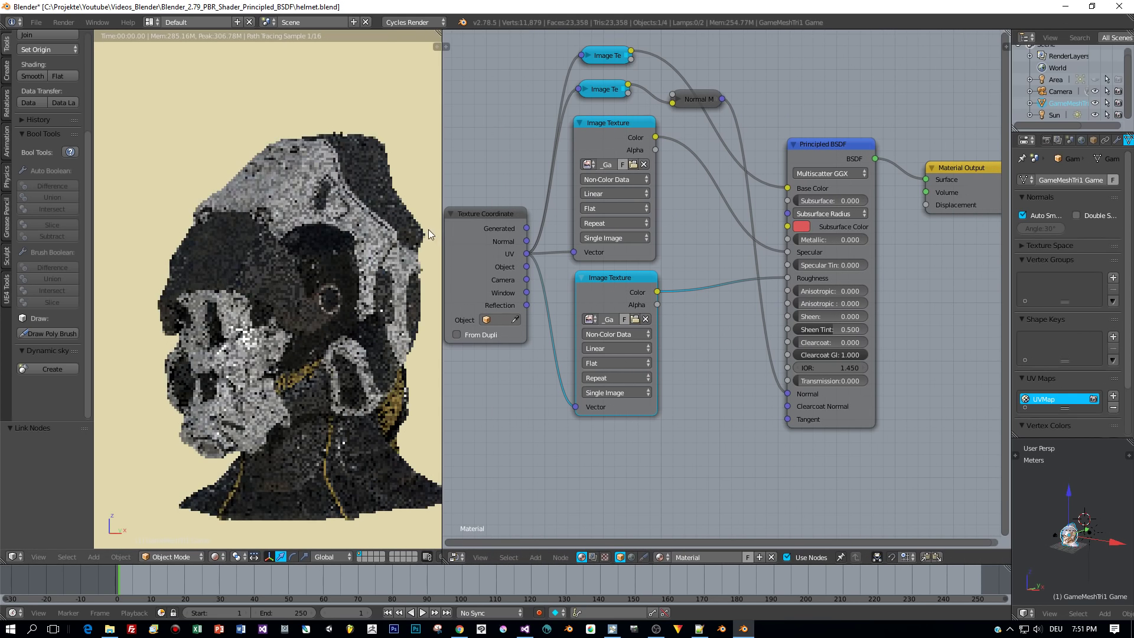
scroll(347, 241, up, 4)
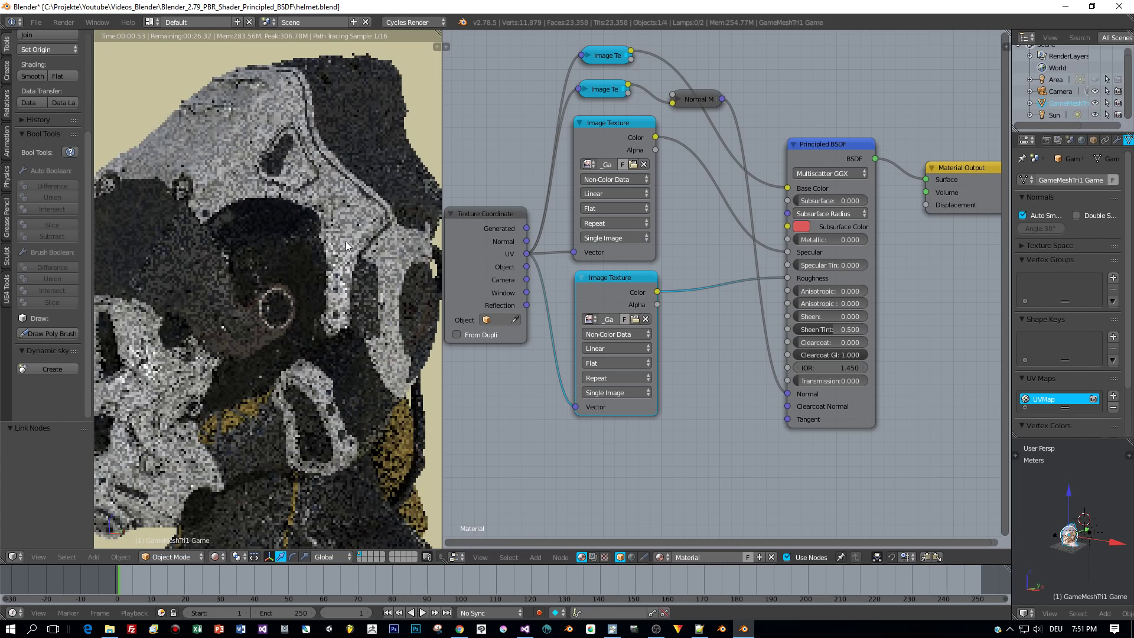
scroll(345, 241, up, 2)
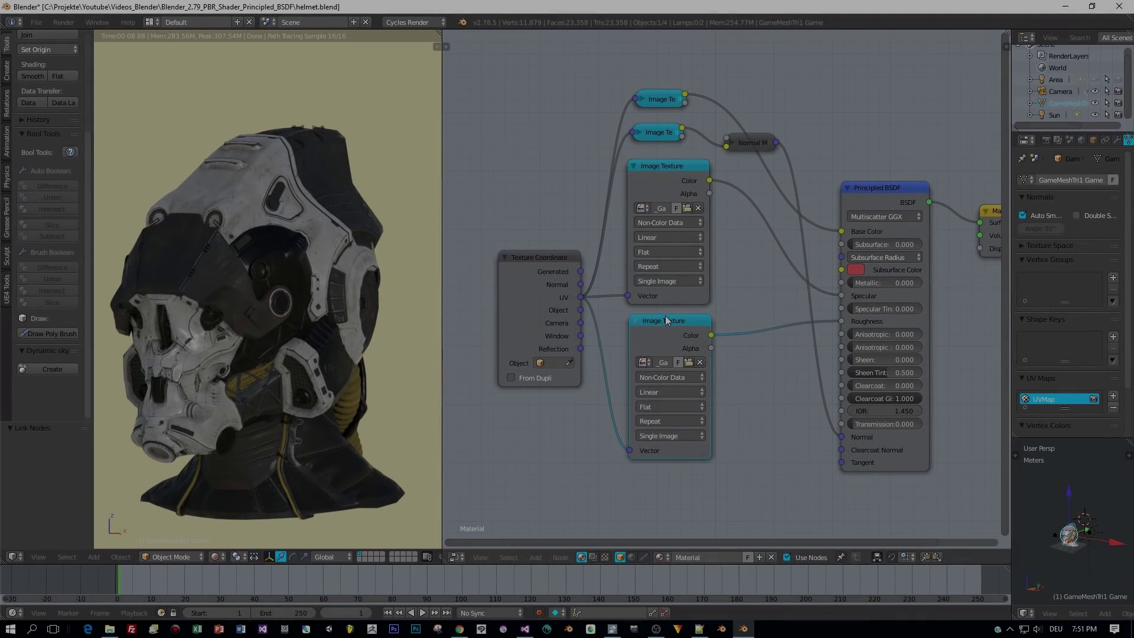
- Expand the collapsed Image Texture nodes and start stacking them beside Texture Coordinate
drag(665, 315, 663, 373)
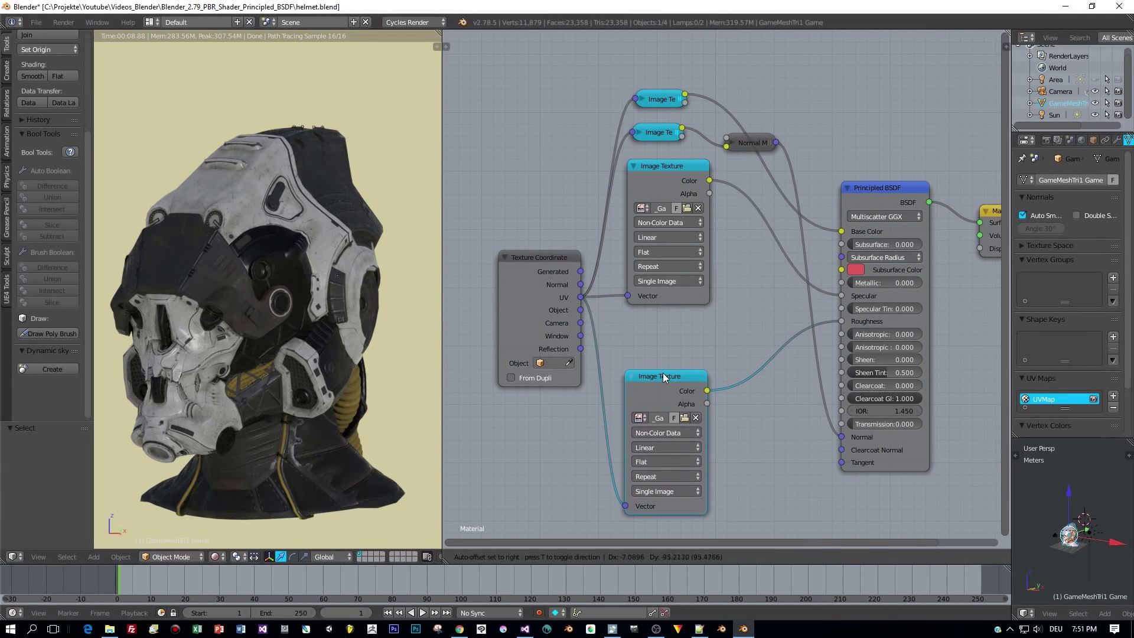
drag(665, 166, 671, 218)
click(640, 133)
drag(642, 99, 508, 94)
click(508, 94)
drag(685, 134, 628, 370)
drag(668, 219, 664, 80)
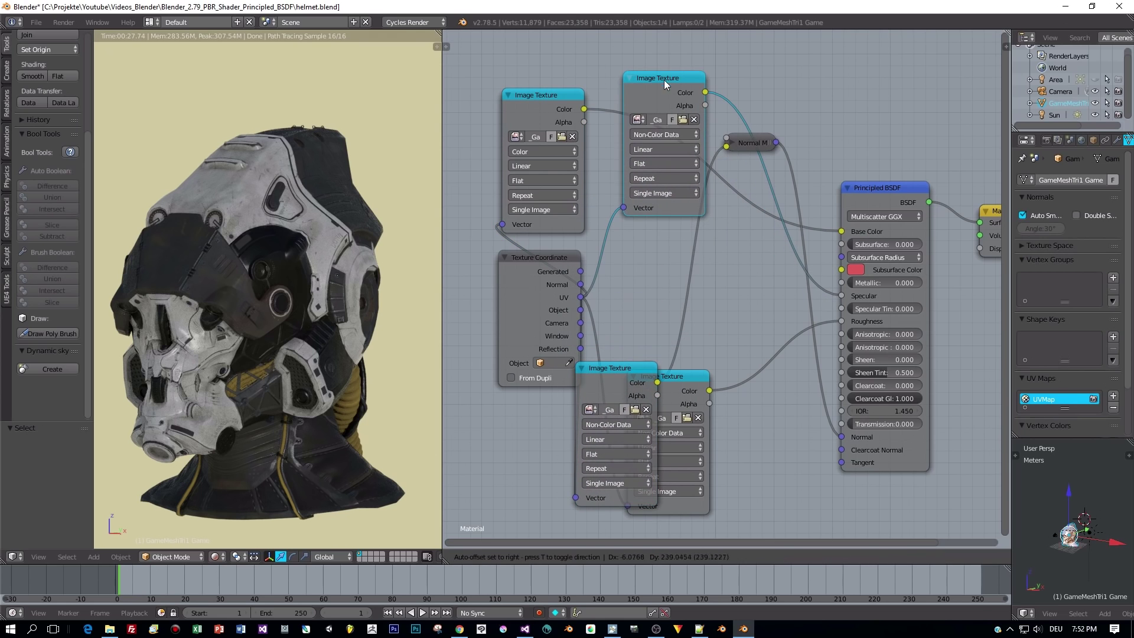
- Move the Normal Map down beside the bottom Image Texture and settle that texture in place
click(747, 143)
key(g)
click(753, 360)
drag(619, 377, 636, 351)
drag(700, 393, 703, 251)
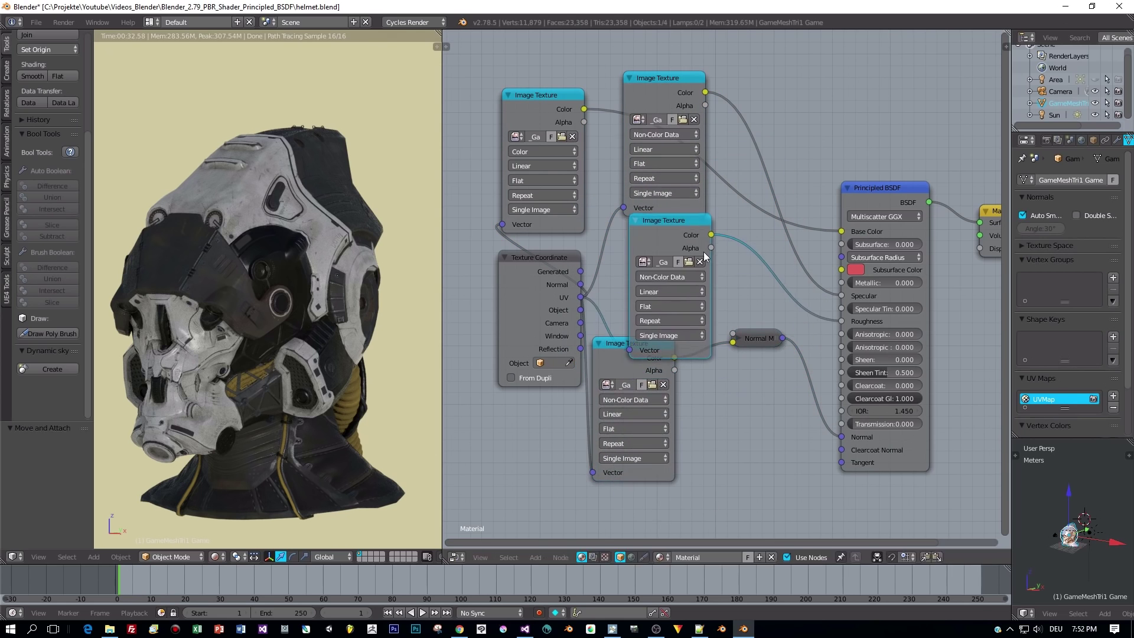
drag(613, 345, 674, 404)
drag(760, 335, 772, 387)
middle_drag(780, 414, 783, 434)
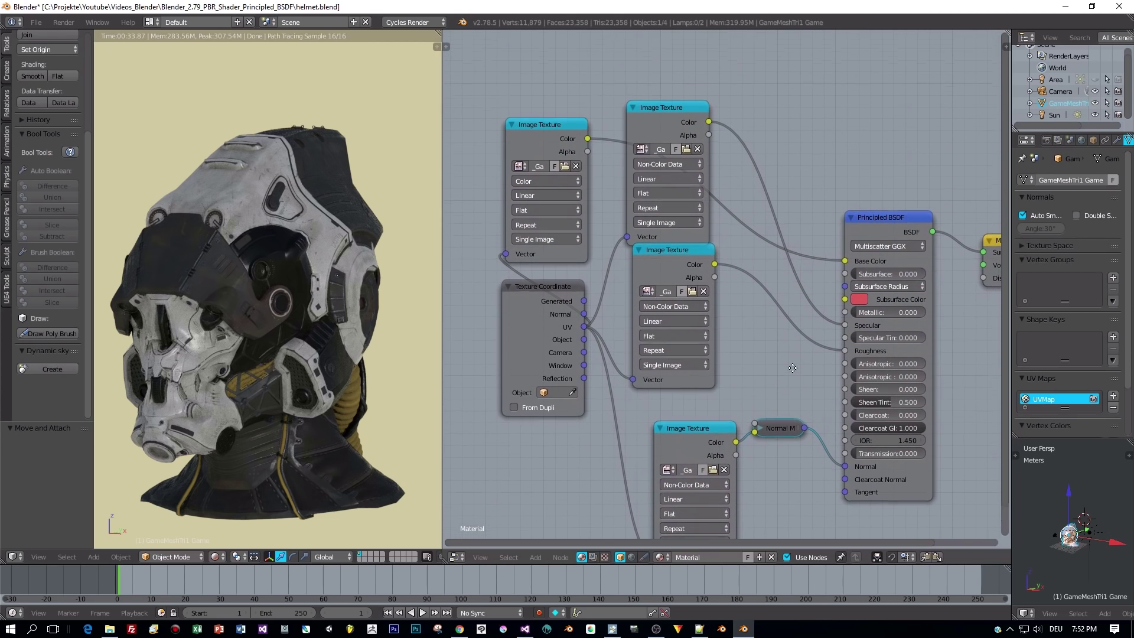
- Align the middle and left Image Texture nodes into a tidy column and frame the node tree
drag(690, 245, 712, 272)
drag(684, 101, 710, 115)
drag(557, 122, 576, 84)
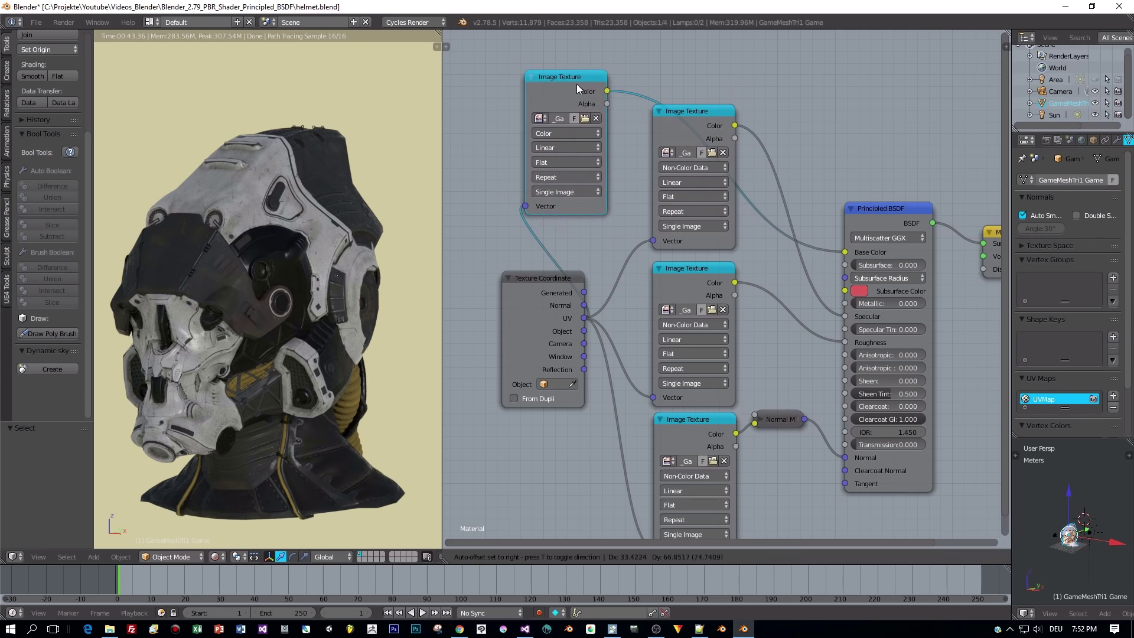
middle_drag(833, 188, 824, 157)
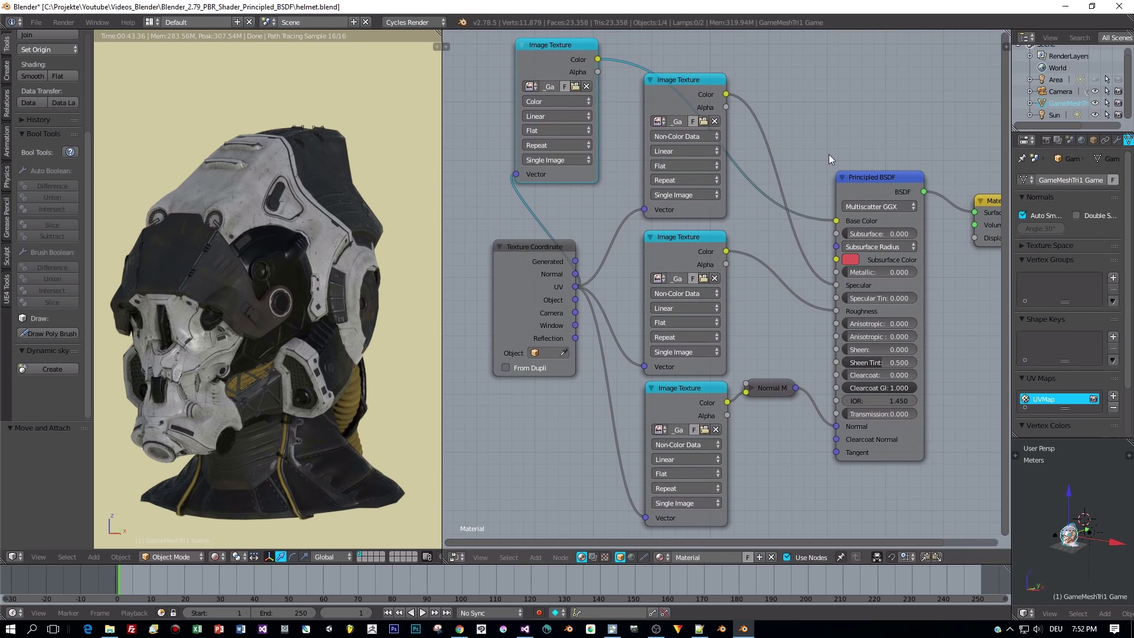
- Review the render settings (256 samples, 256 × 256 tiles), then start the final F12 render
click(1046, 141)
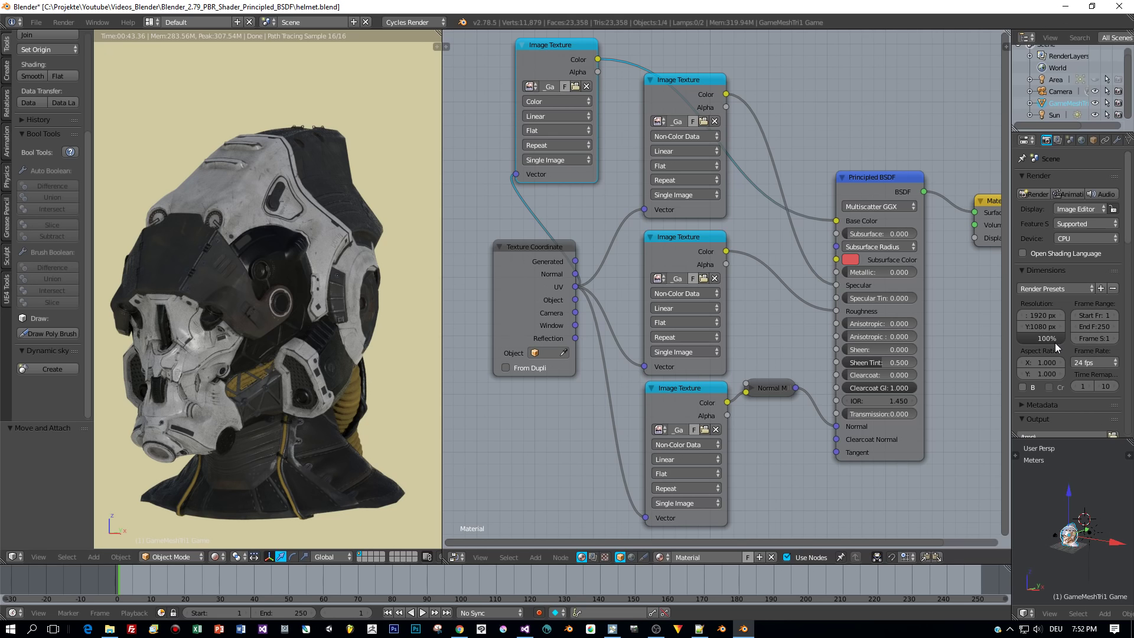
scroll(1055, 343, down, 6)
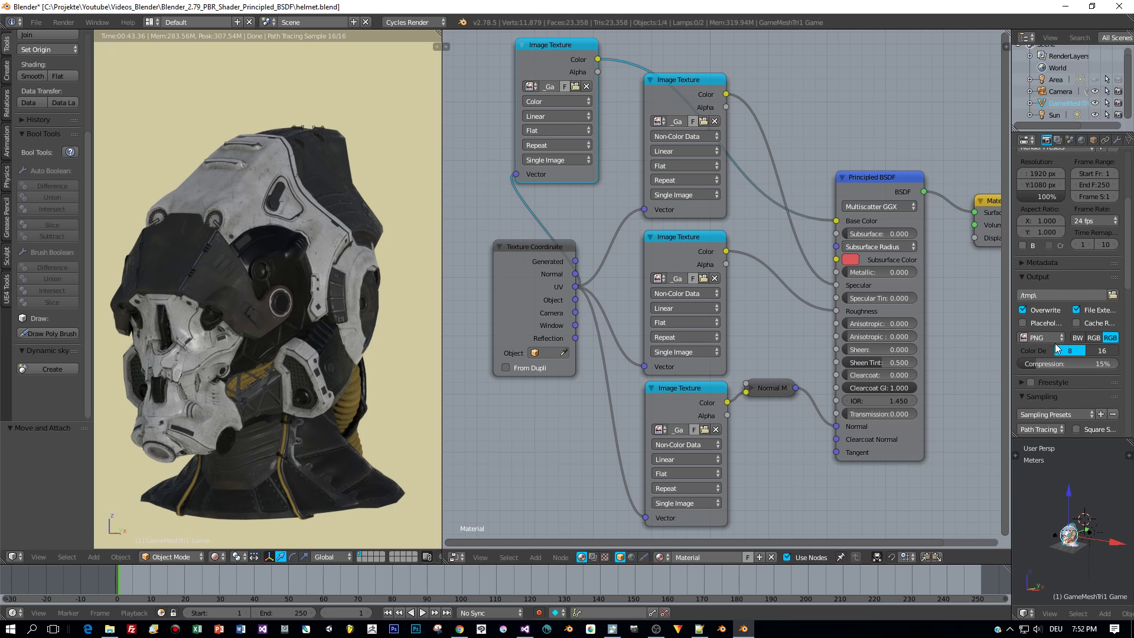
scroll(1055, 343, down, 6)
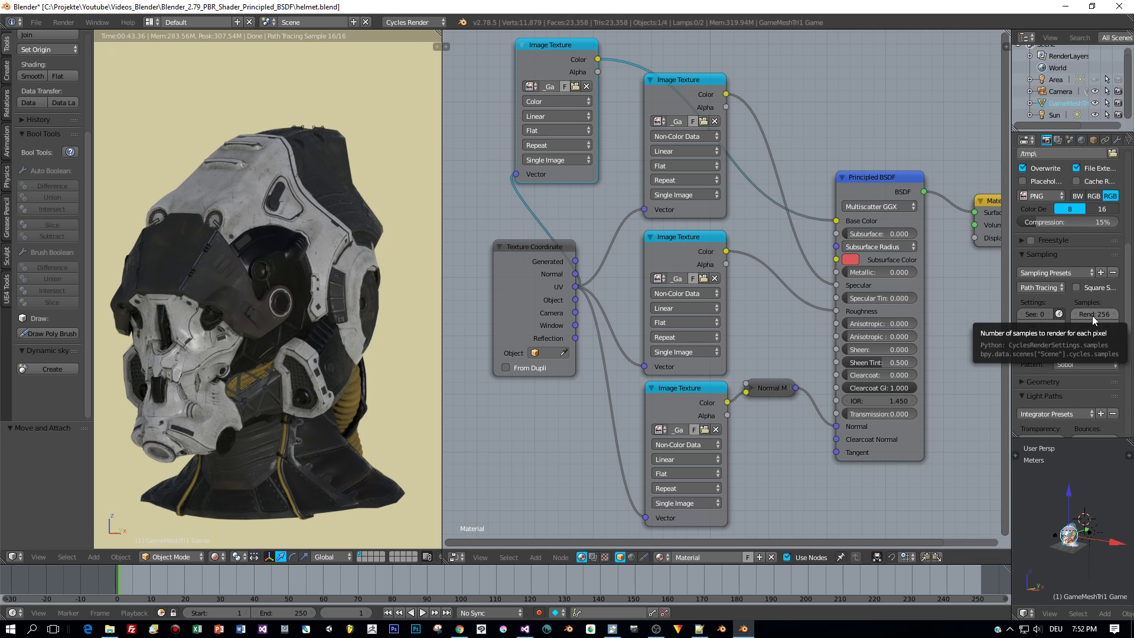
scroll(1085, 362, down, 6)
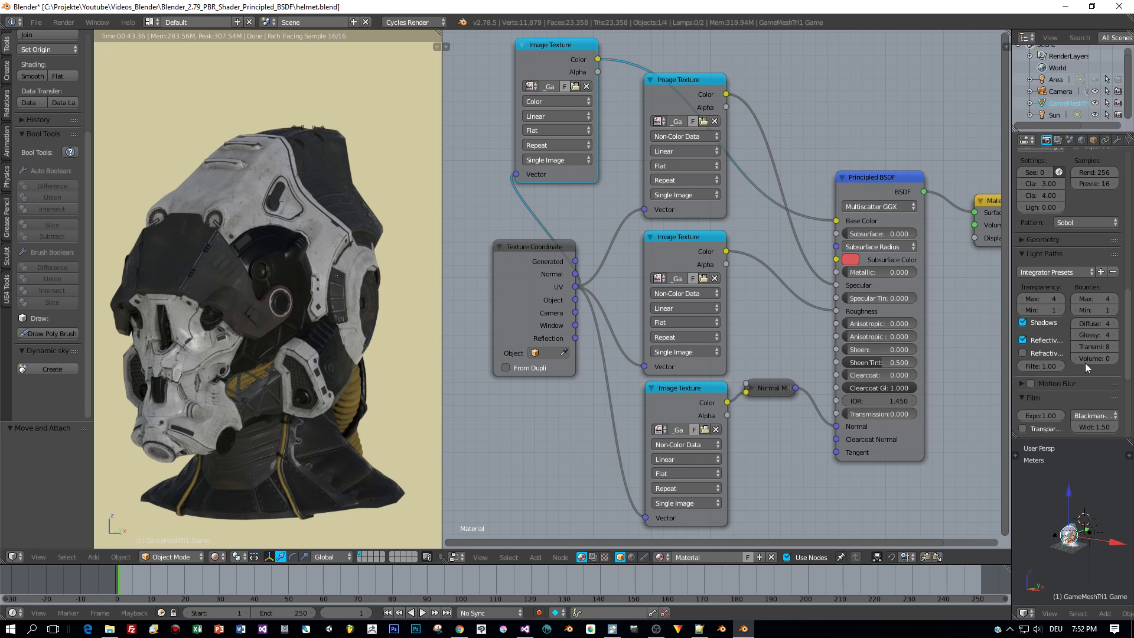
scroll(1086, 363, down, 7)
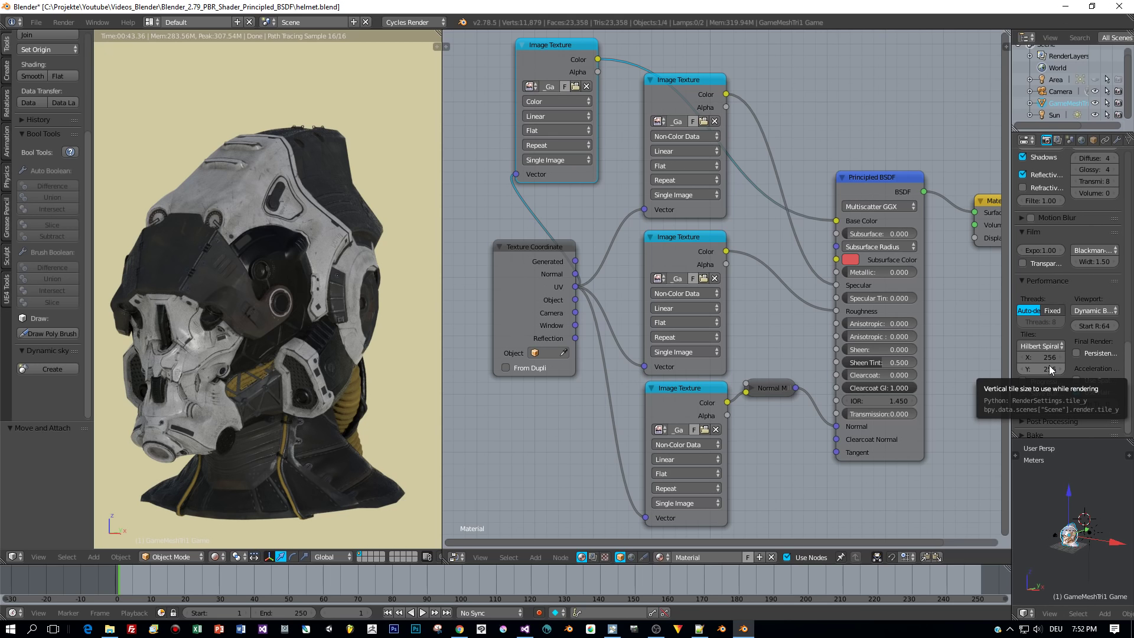
key(F12)
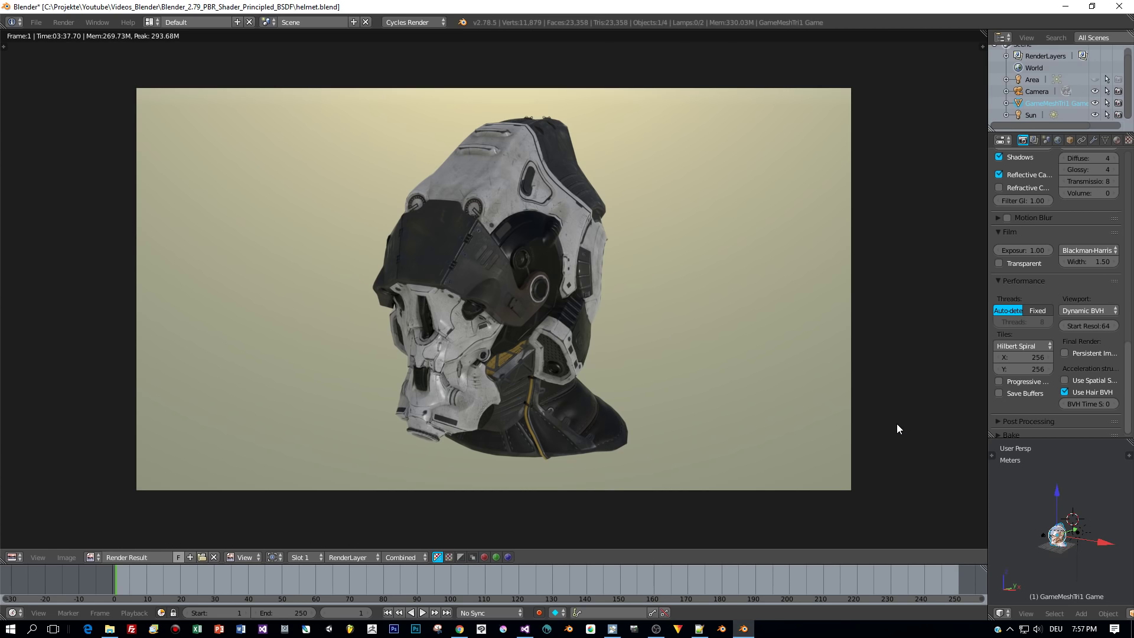
- Zoom into the finished Cycles render of the textured sci-fi helmet
scroll(896, 424, up, 1)
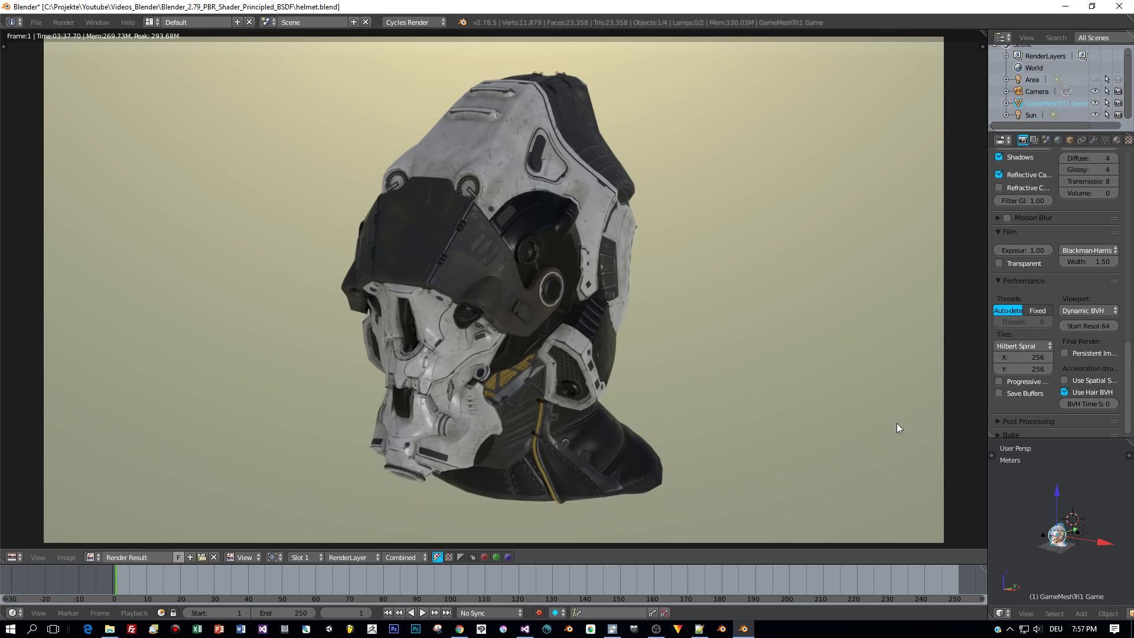